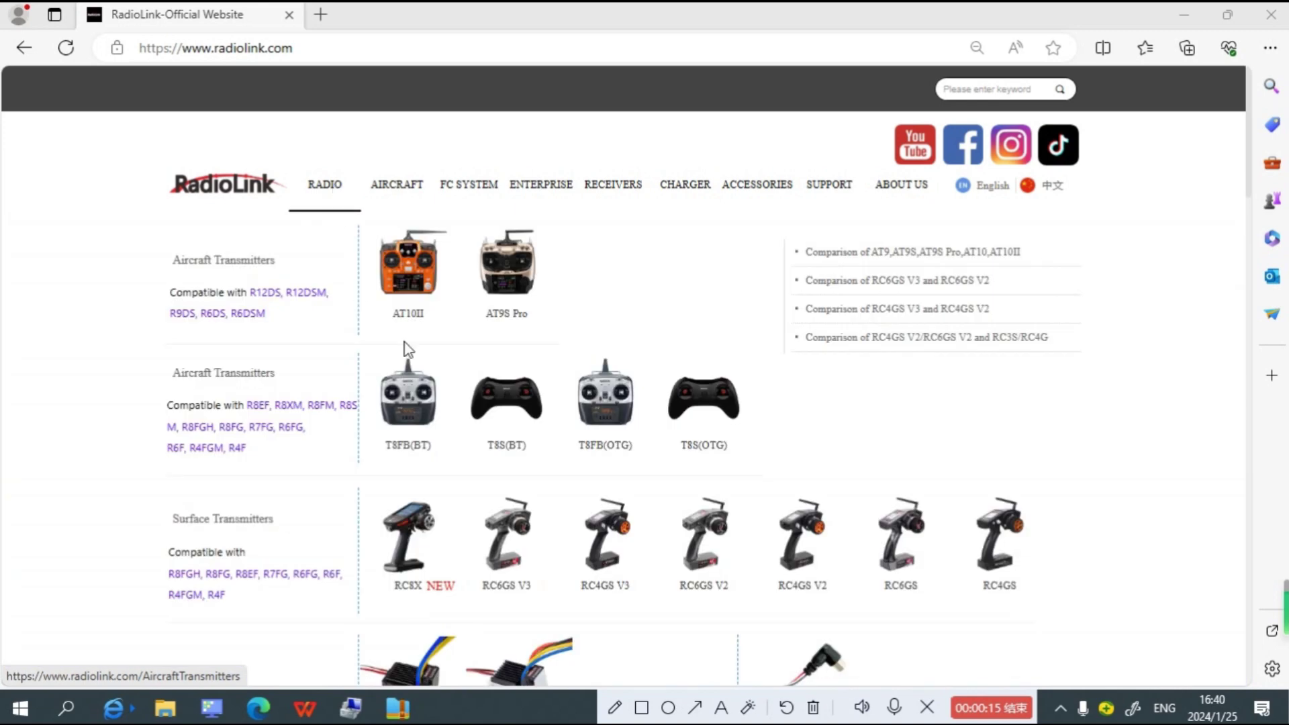
- Go to the RadioLink T8S(BT) Firmware page and scroll to the UpgradeDrive.zip and upgrade tool downloads
click(507, 410)
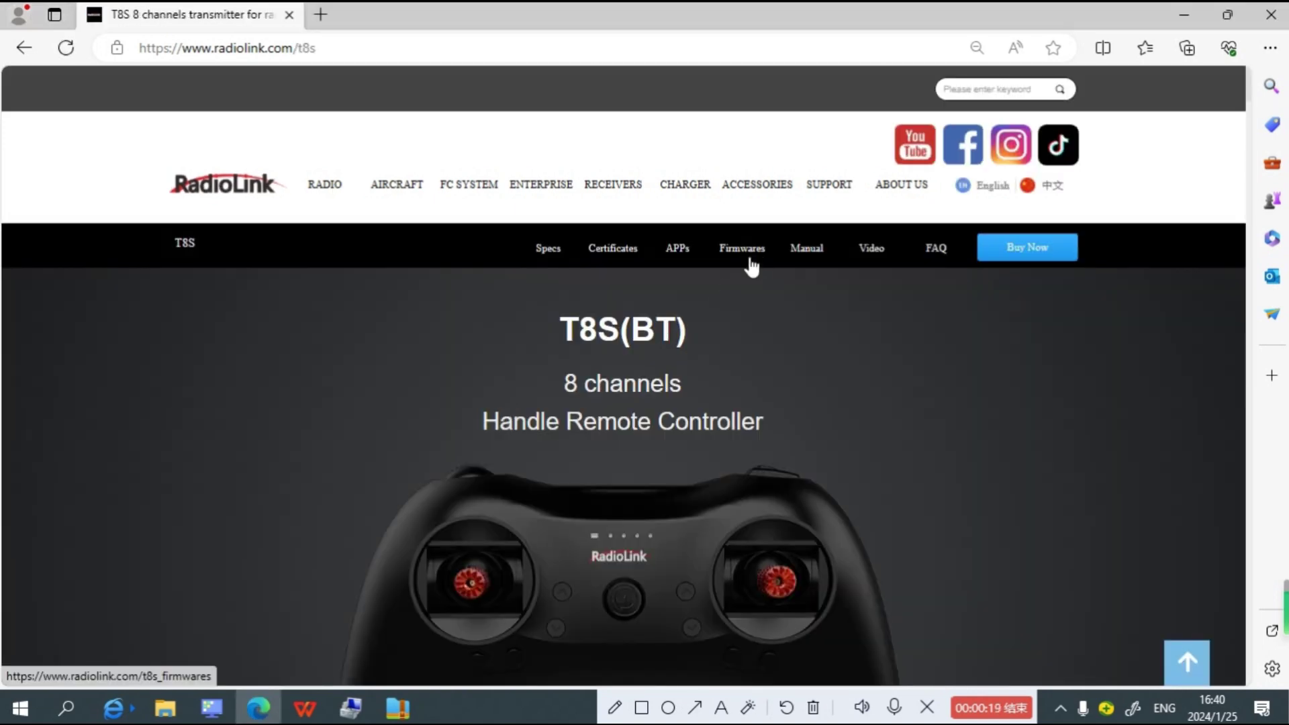
click(750, 258)
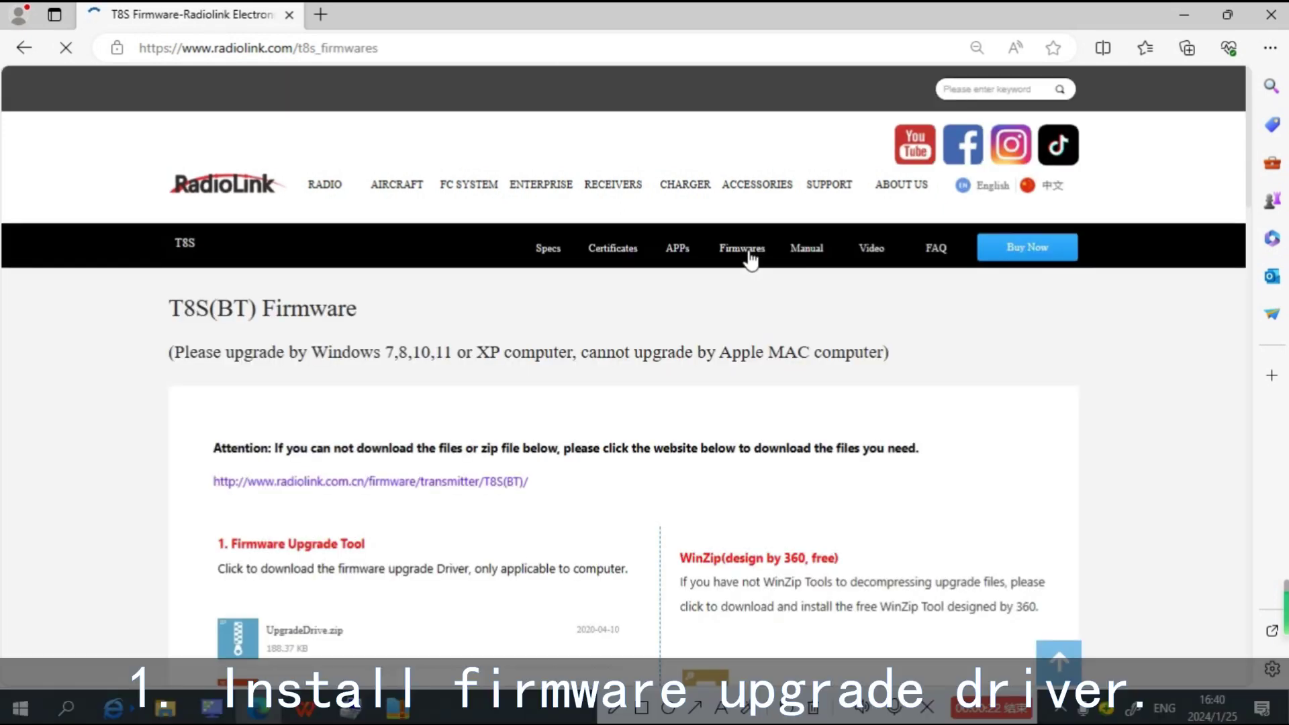
scroll(461, 445, down, 2)
scroll(308, 436, down, 2)
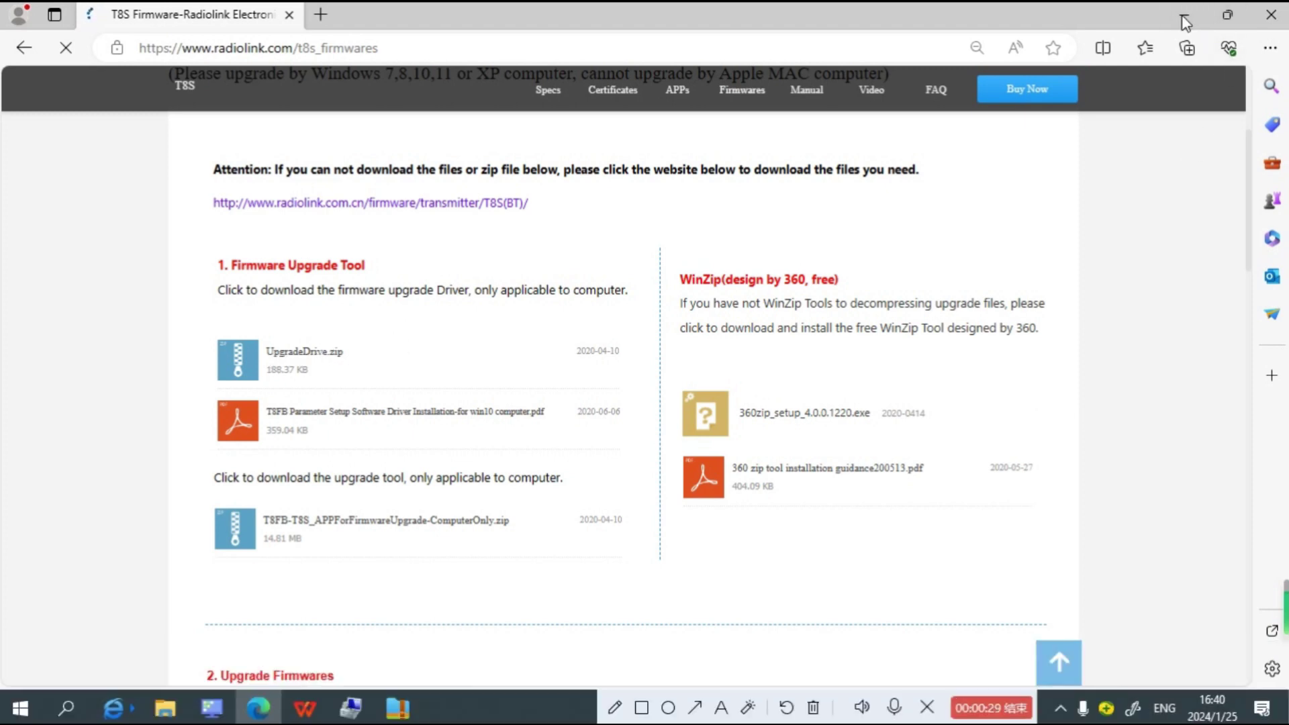
- Minimize Edge and open the extracted UpgradeDrive folder from the desktop in a maximized window
click(1184, 22)
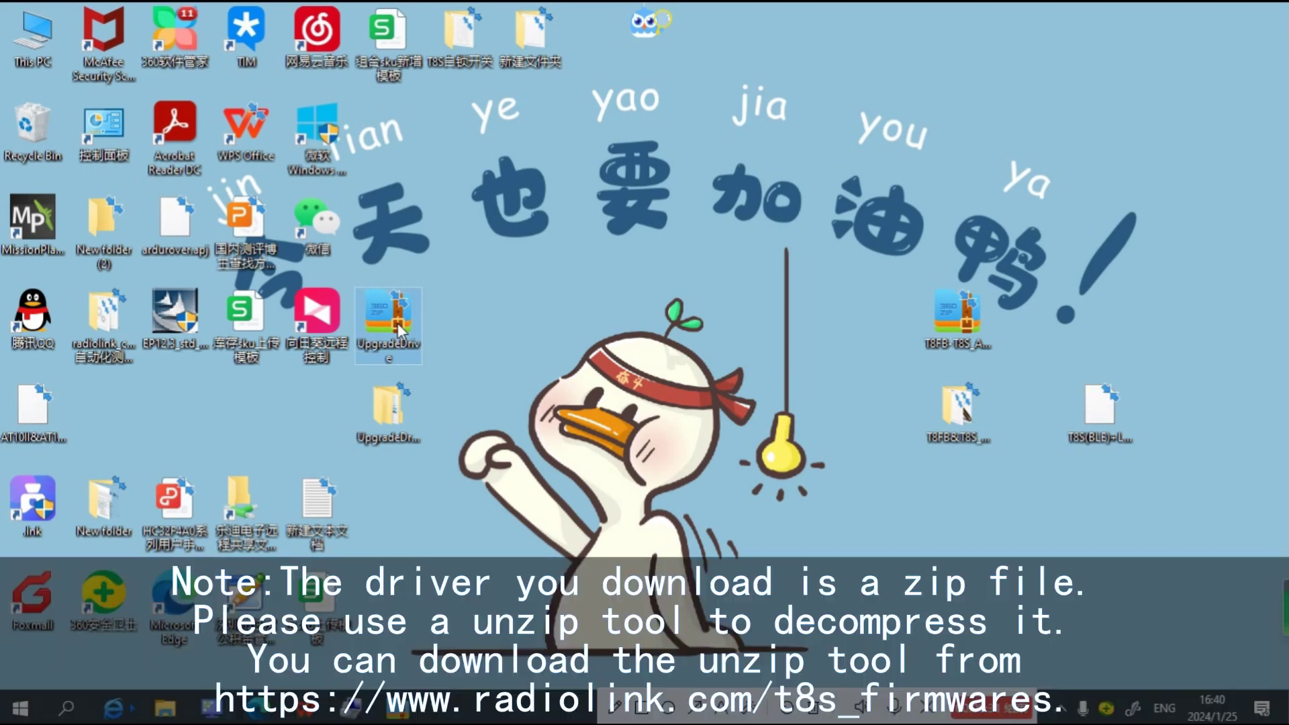
click(397, 324)
click(385, 415)
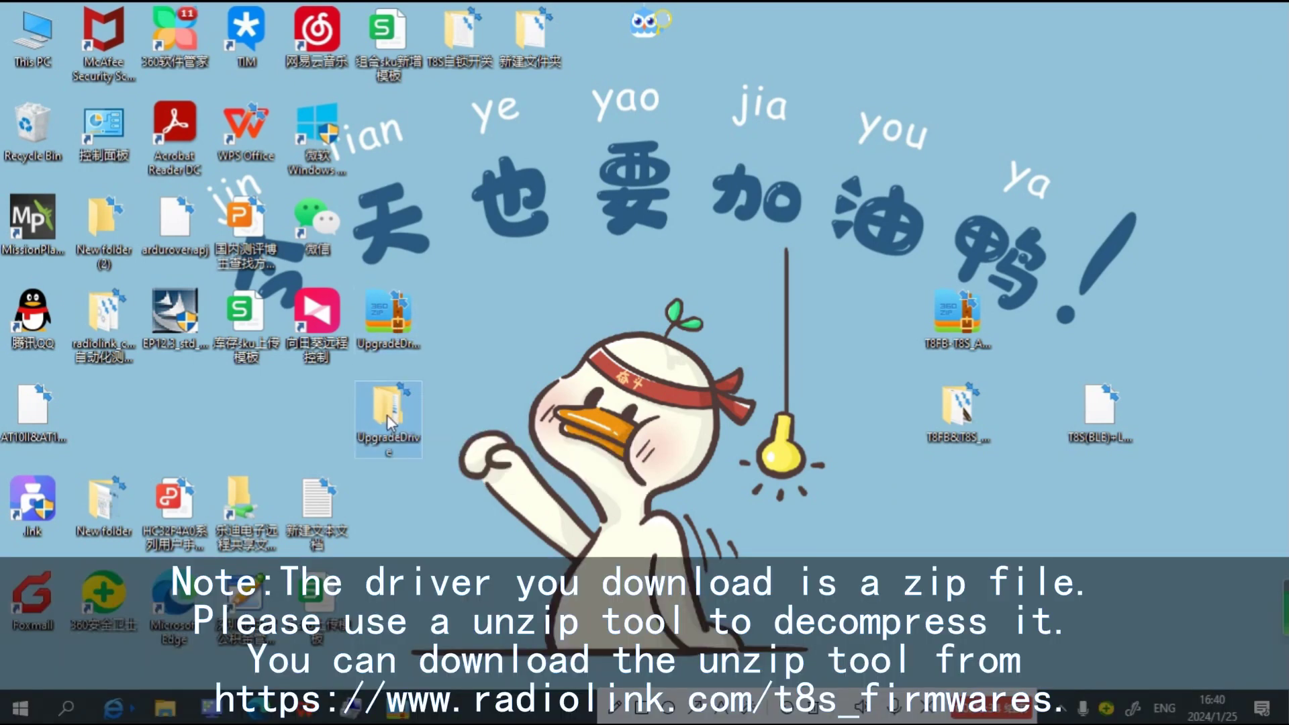
double_click(391, 417)
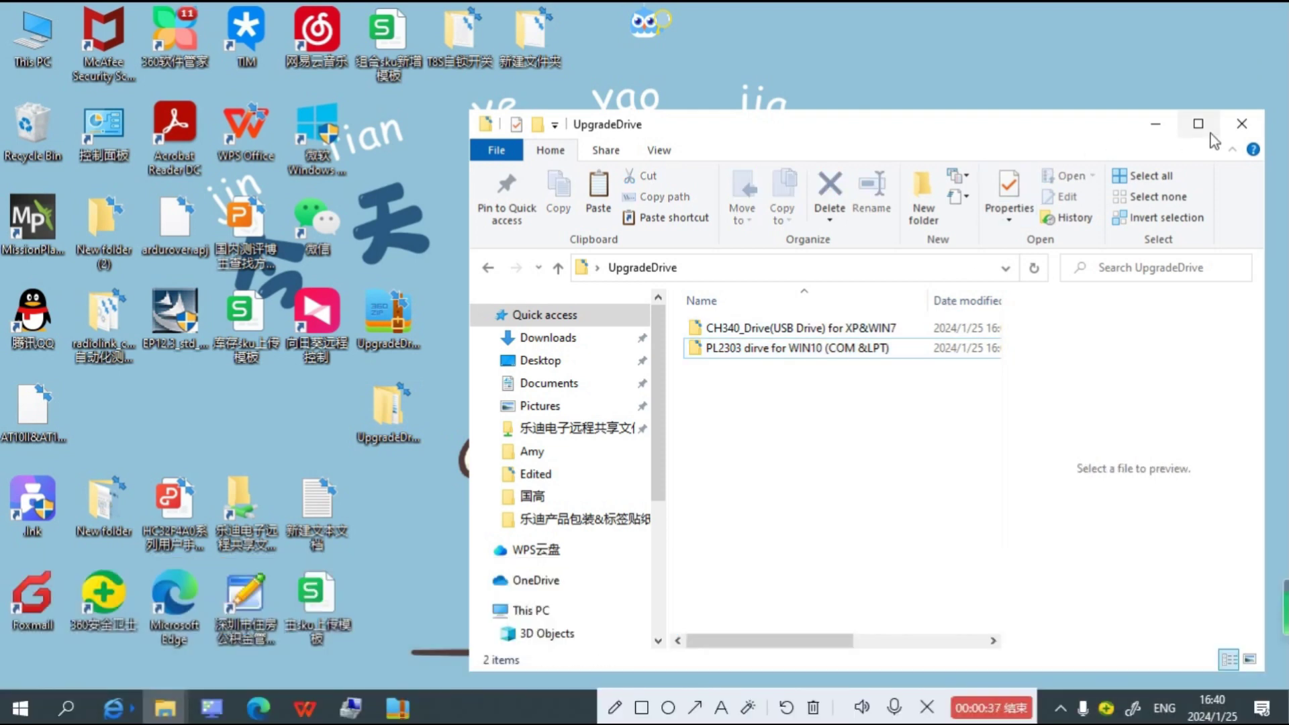
click(1199, 124)
- Inspect the CH340 XP&WIN7 and PL2303 WIN10 driver folders, return to UpgradeDrive, and minimize Explorer
click(368, 212)
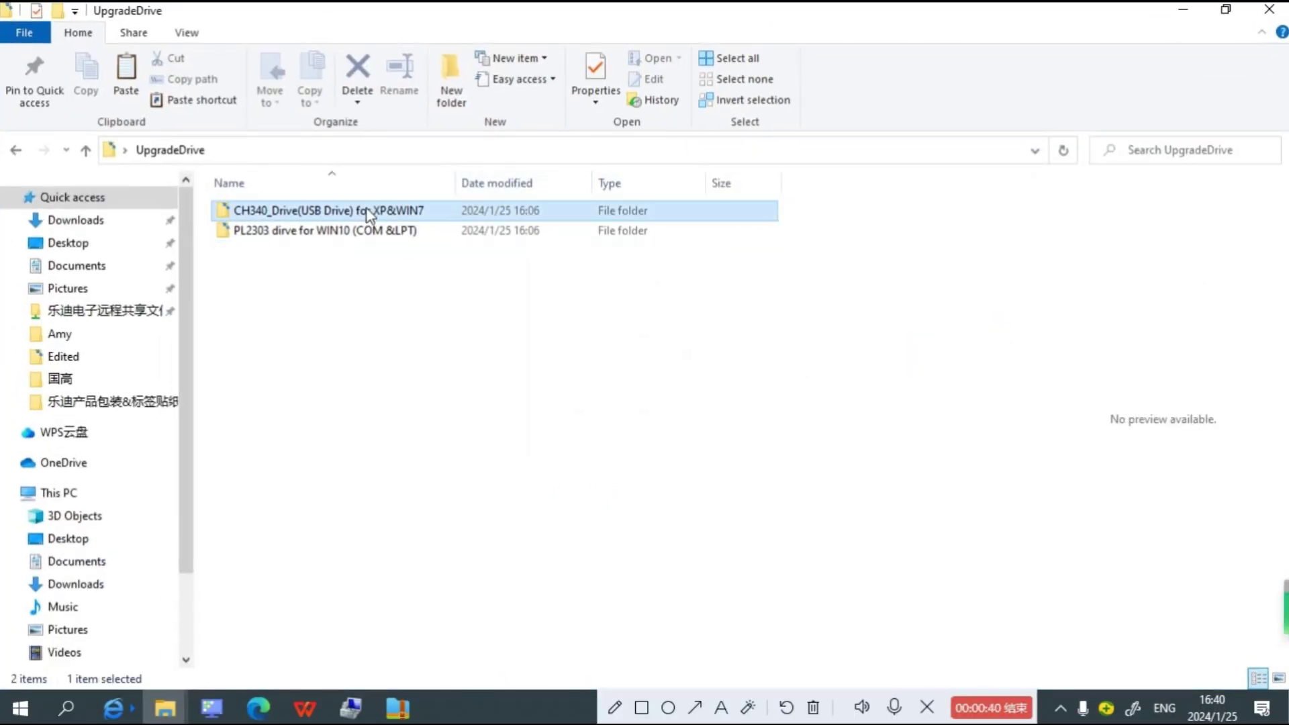
click(402, 235)
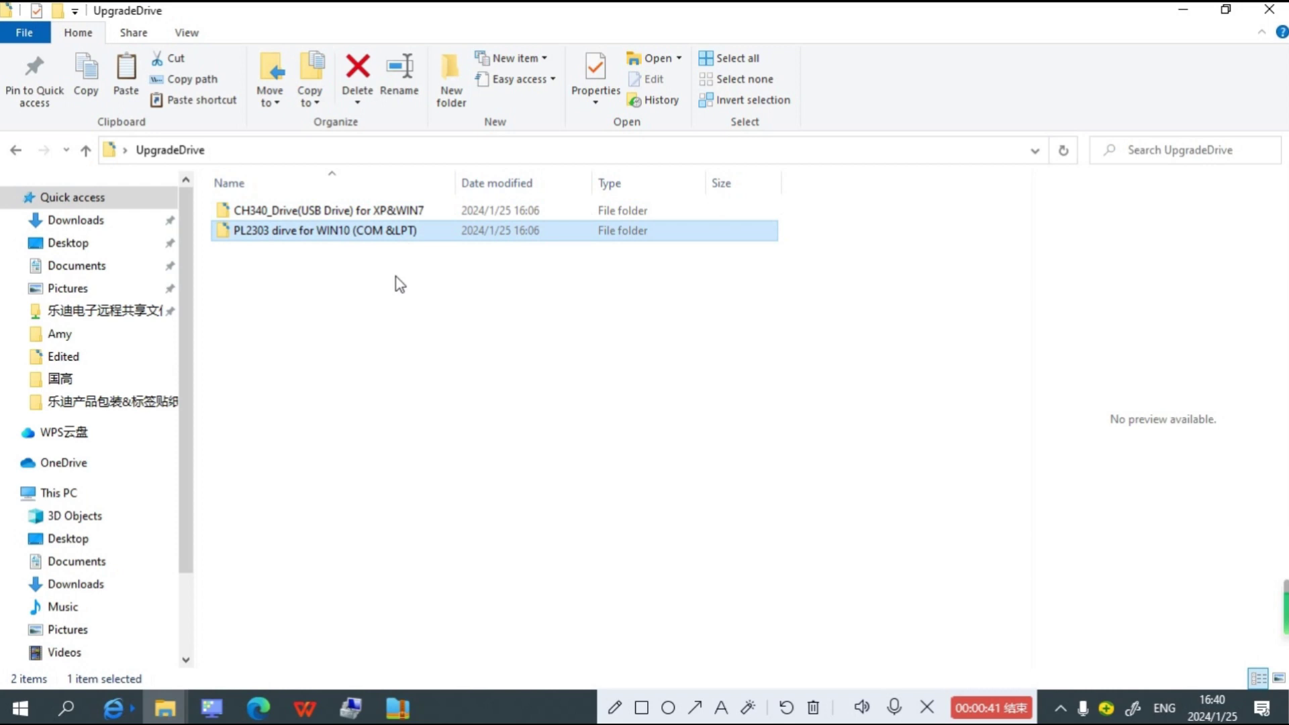
click(397, 268)
click(403, 239)
double_click(401, 235)
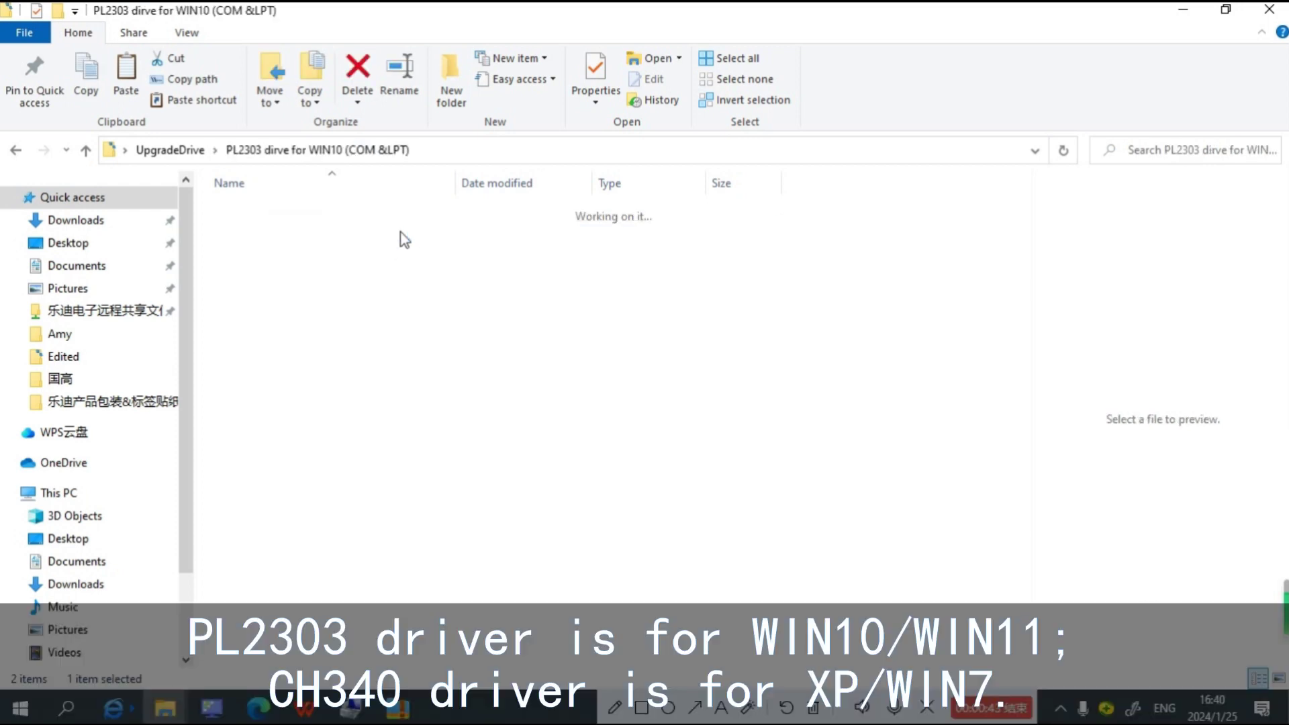
click(86, 149)
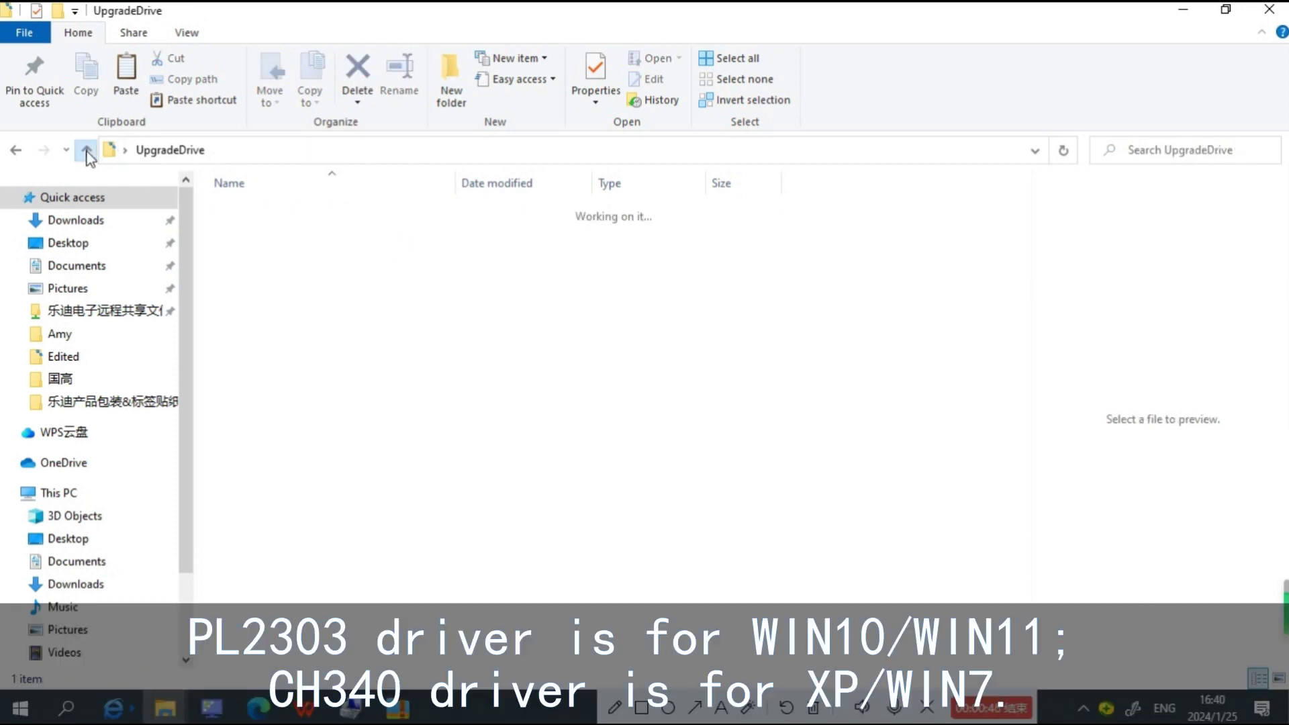
click(1186, 11)
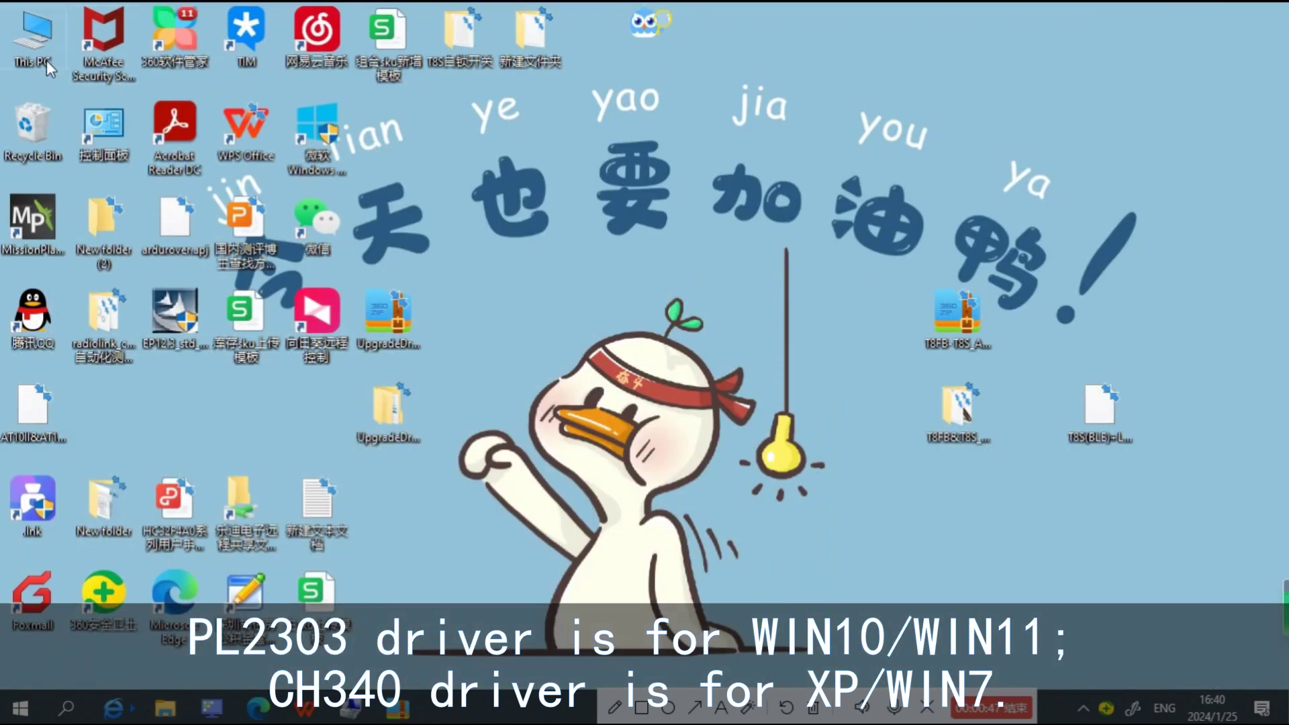
- Open This PC's Manage > Device Manager and expand Ports to right-click USB-SERIAL CH340 (COM18)
right_click(39, 50)
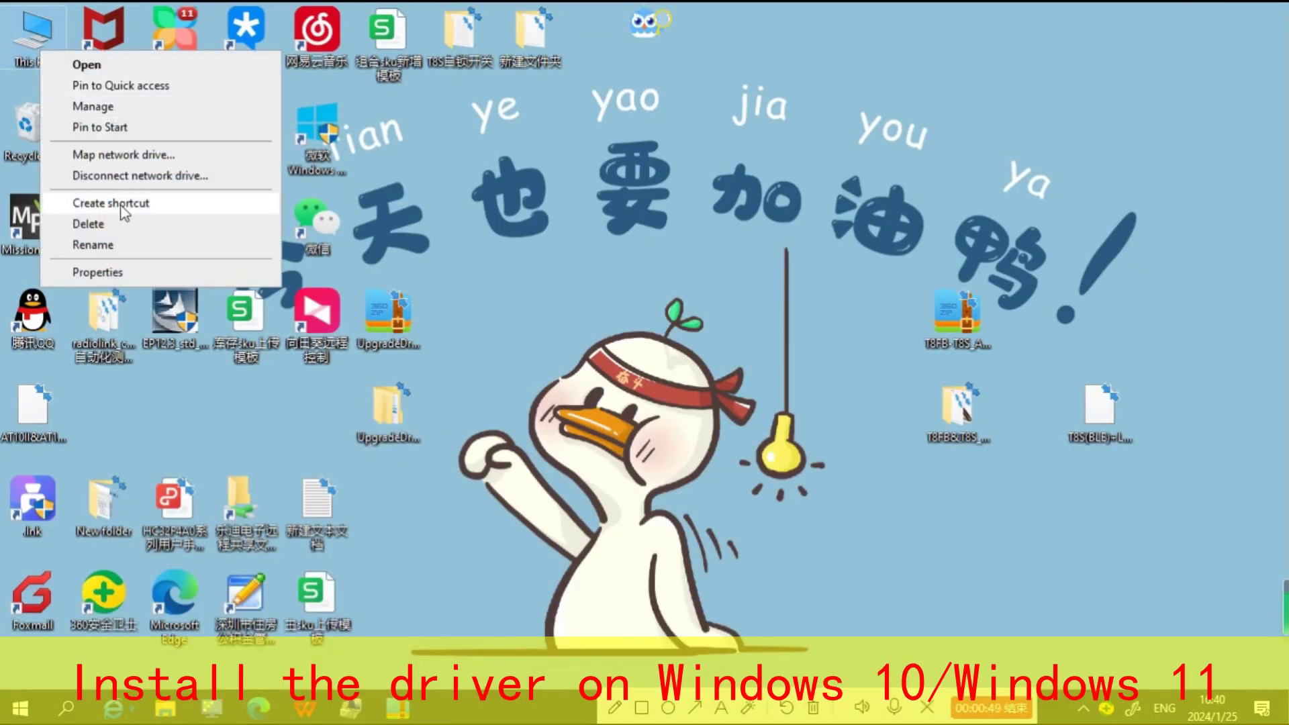
click(146, 107)
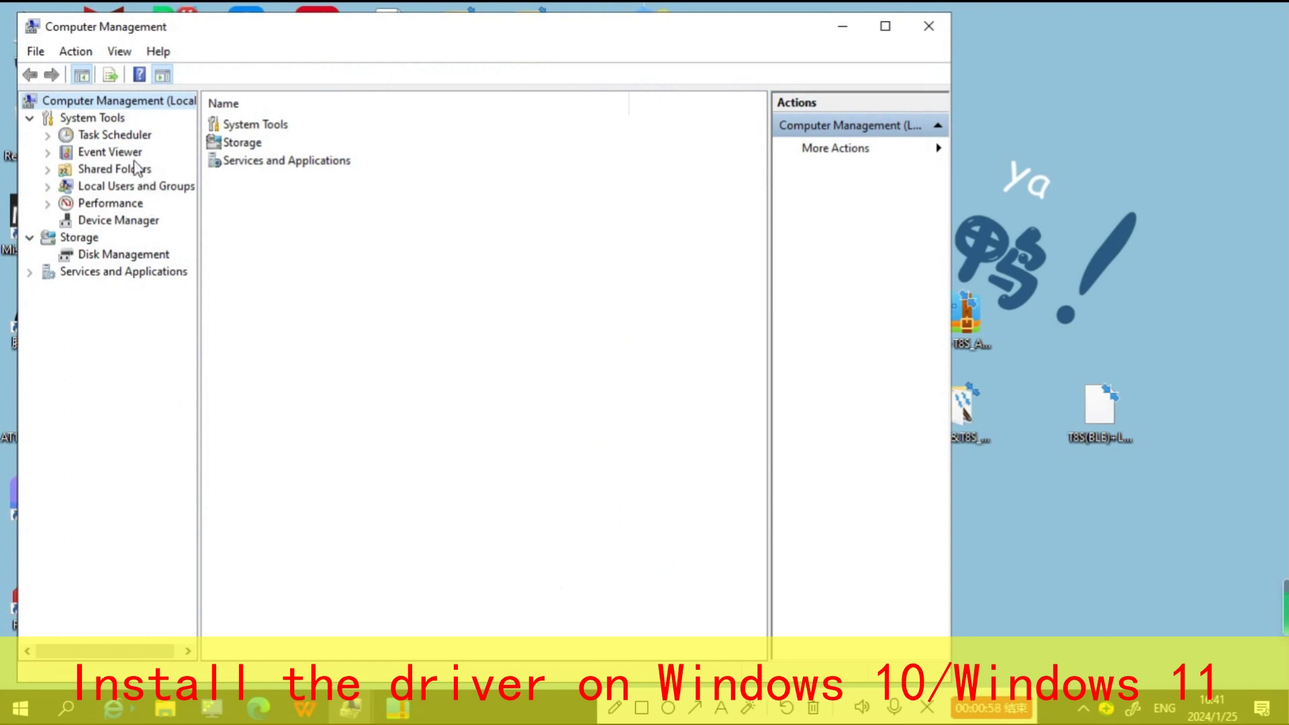
click(121, 221)
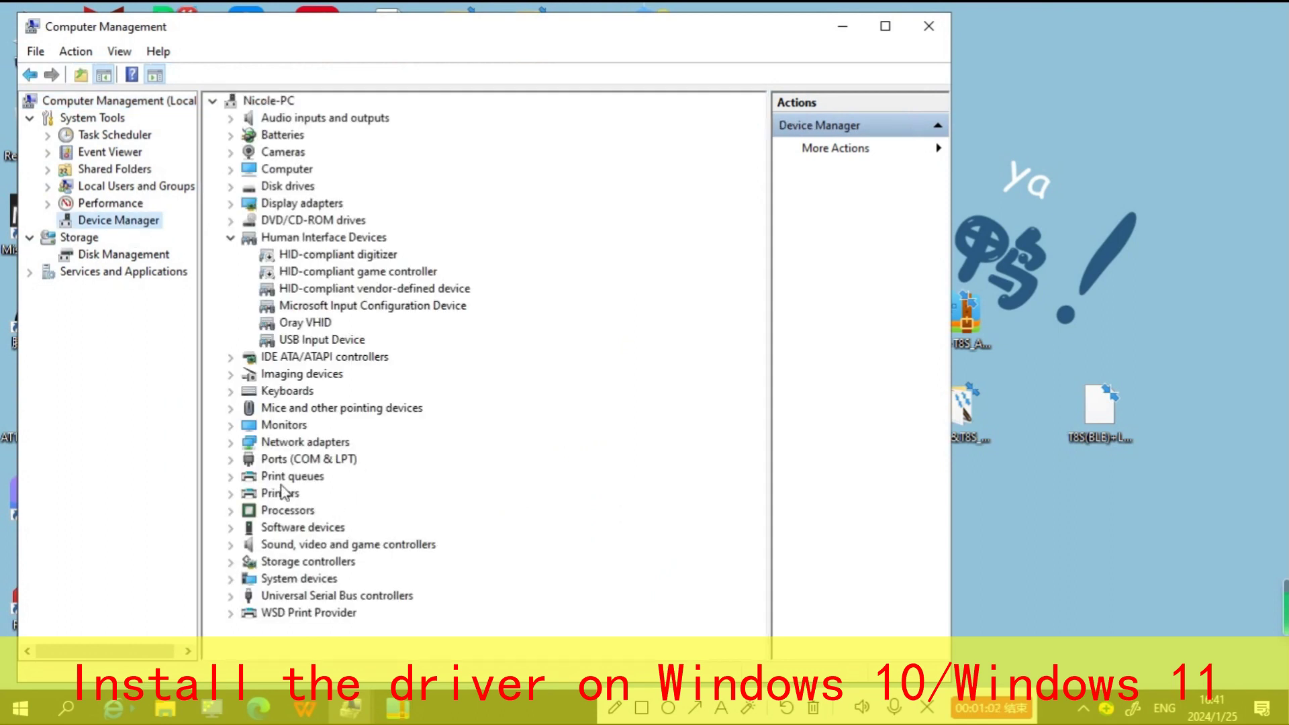
double_click(299, 460)
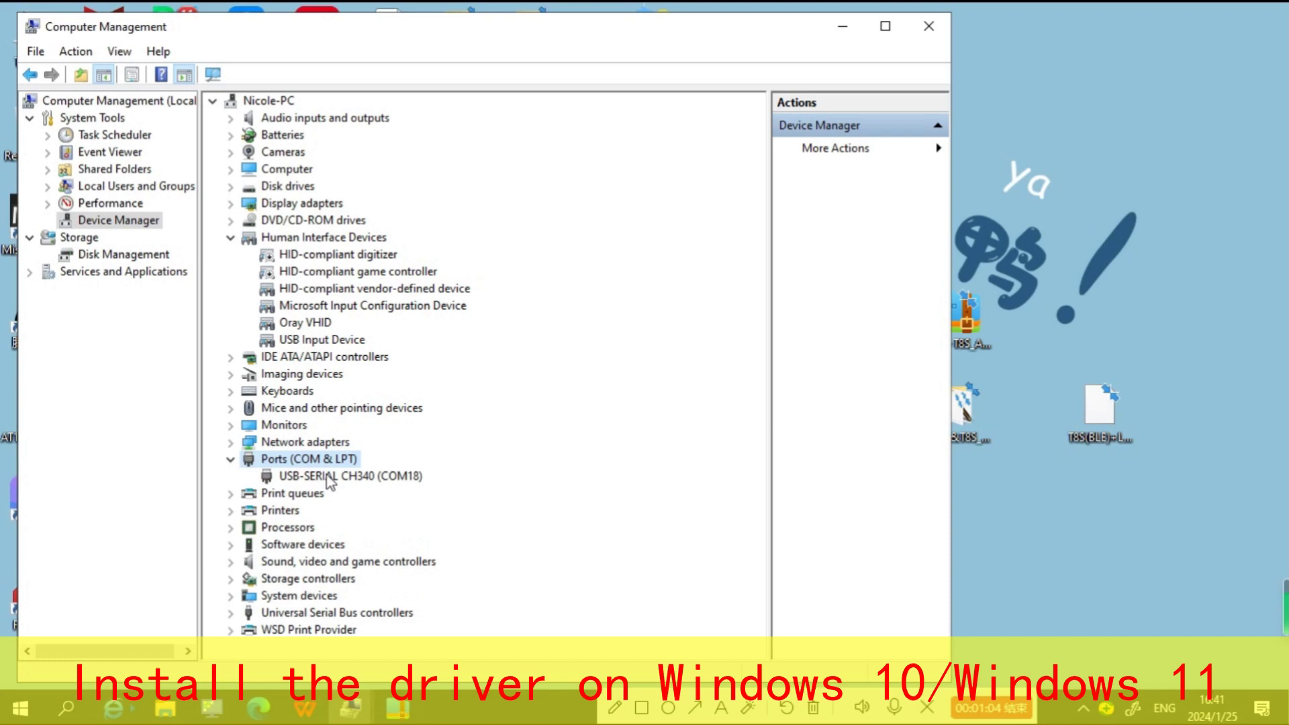
click(330, 477)
right_click(332, 474)
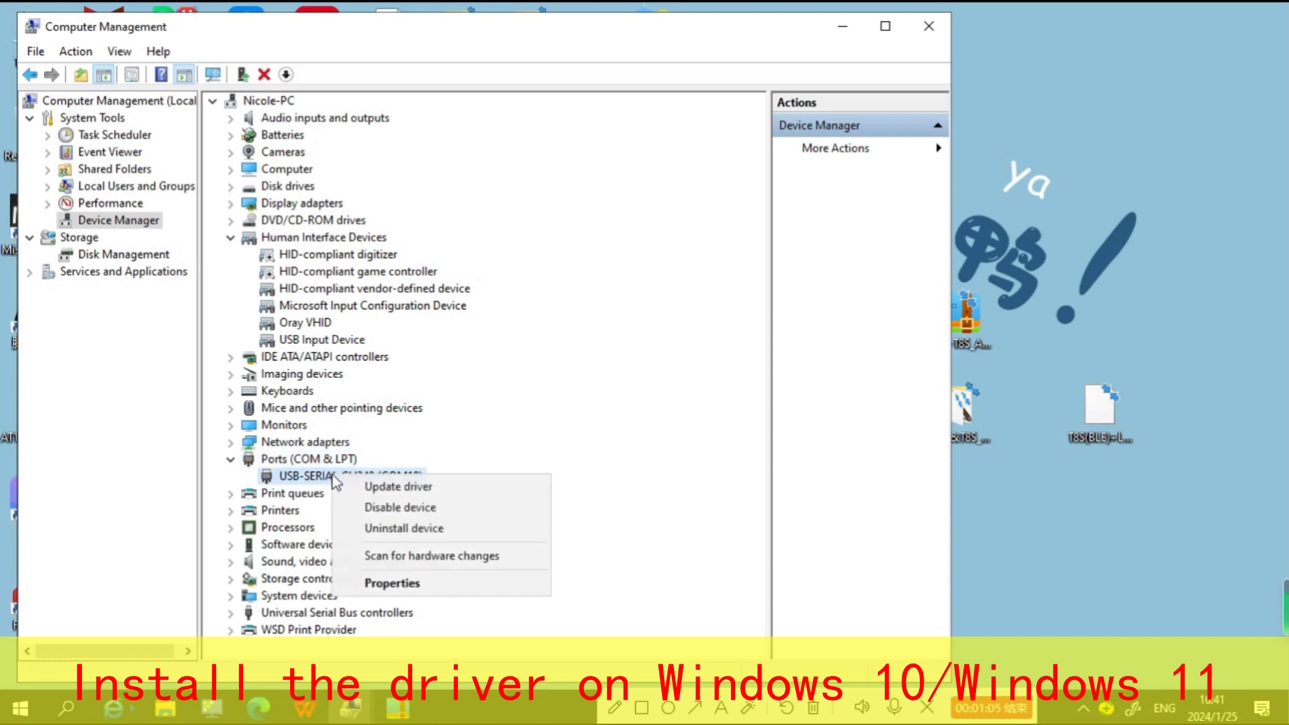
- Update the CH340 (COM18) driver from the PL2303 folder; Windows reports the best driver is installed
click(378, 492)
click(374, 406)
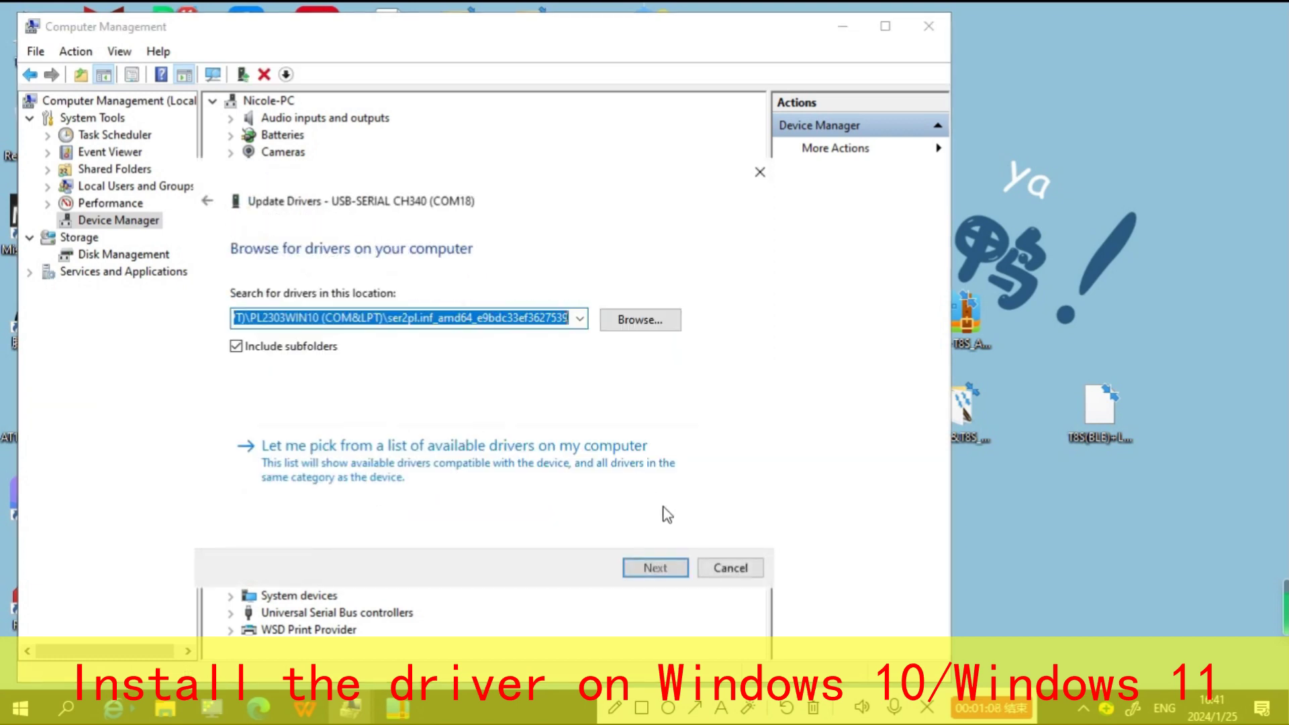
click(644, 321)
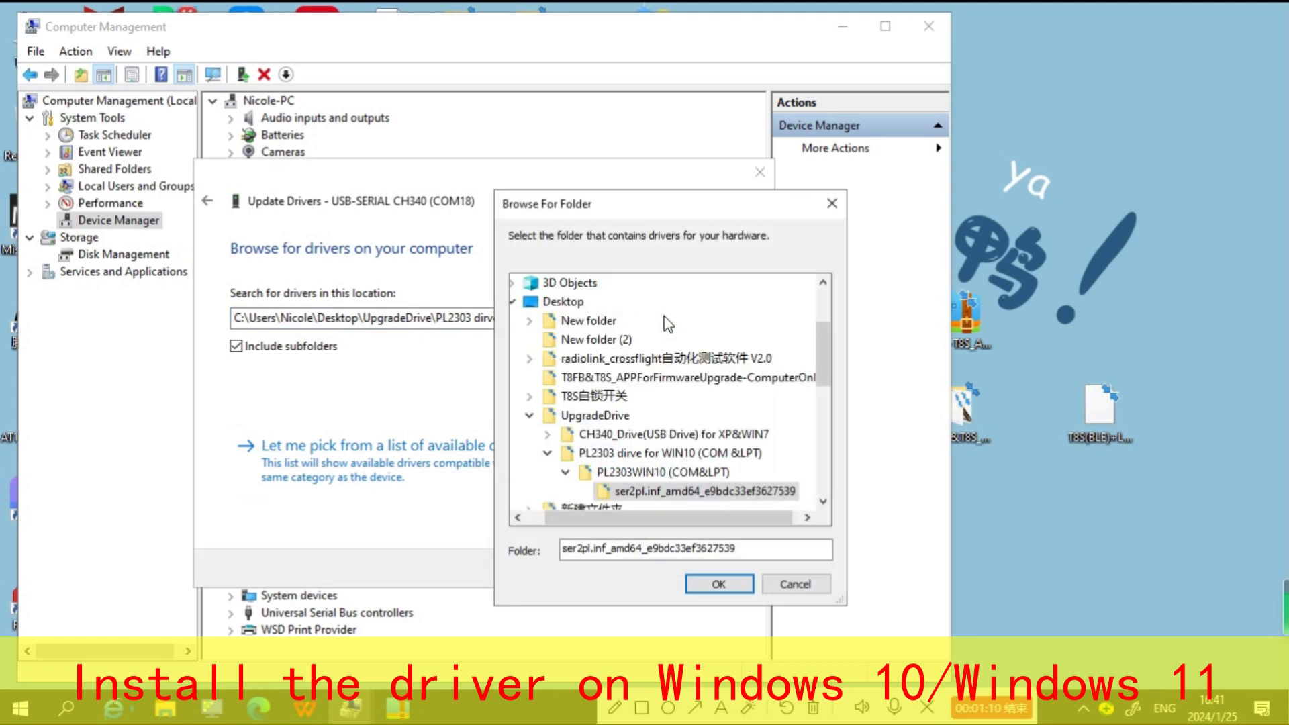
drag(832, 348, 820, 374)
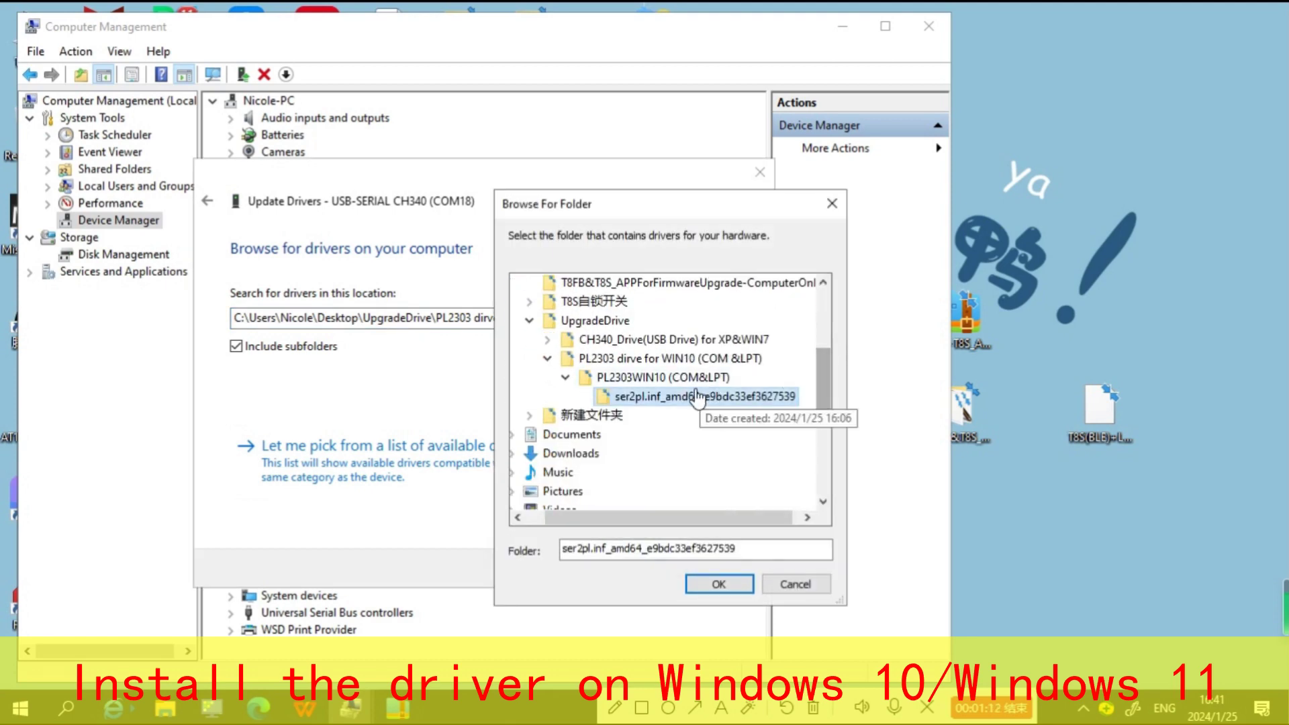
click(718, 584)
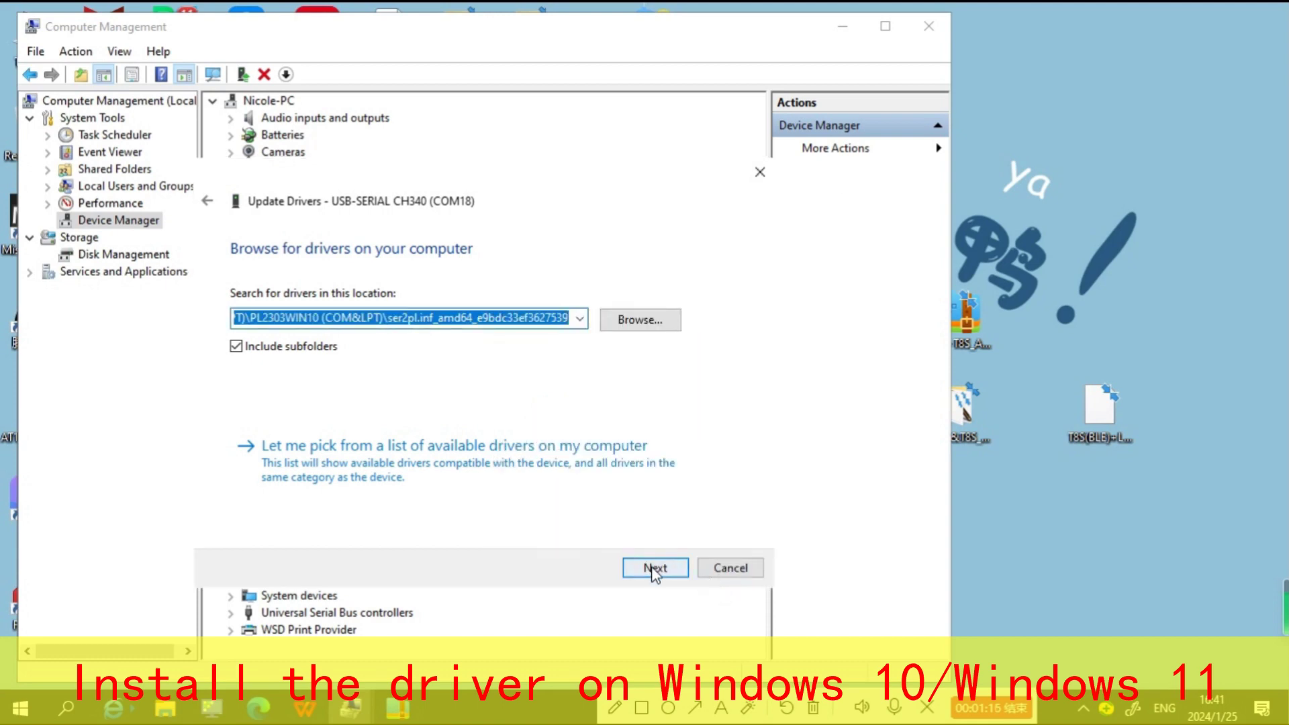
click(652, 569)
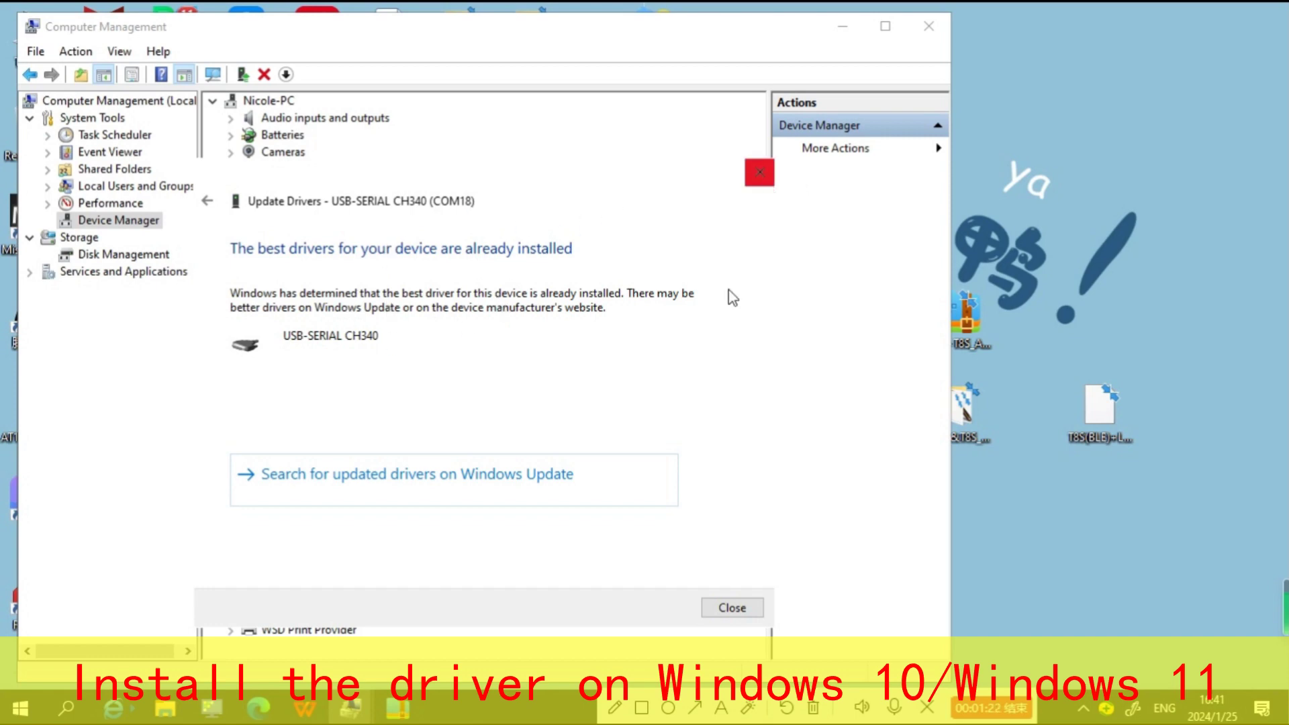
click(725, 608)
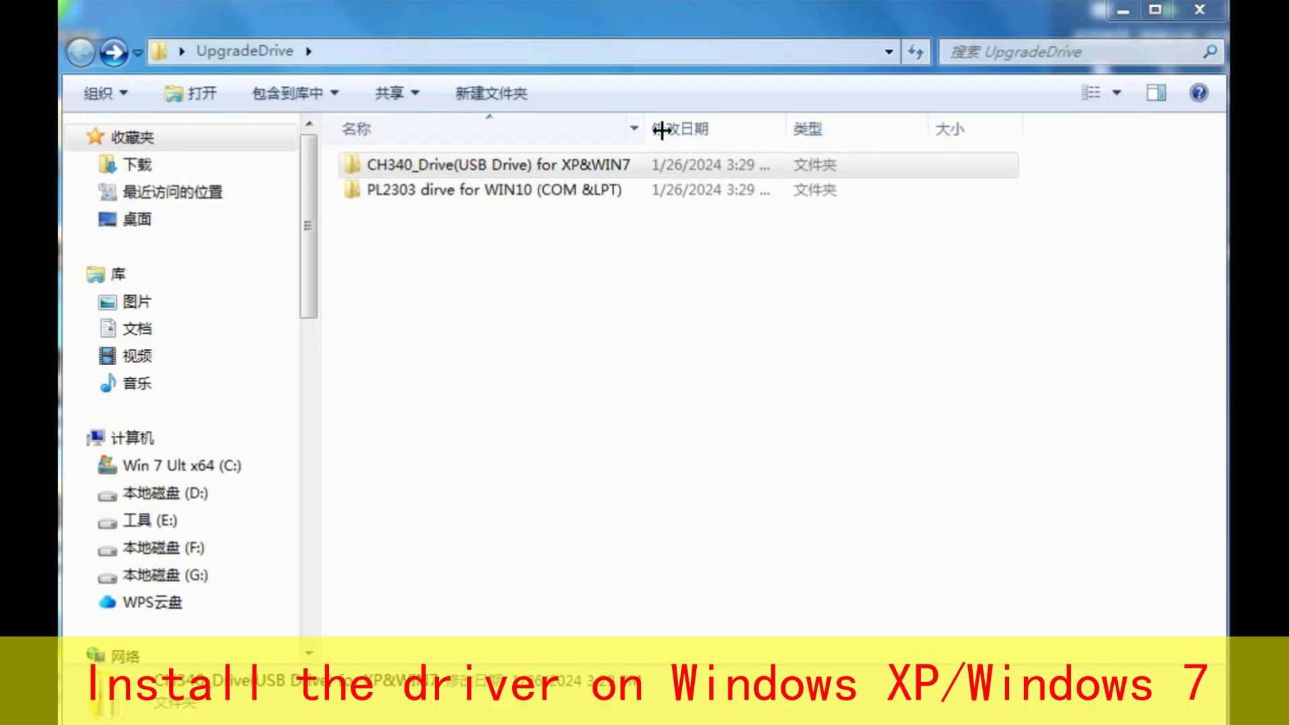
- Run SETUP.EXE in the CH340 XP&WIN7 folder to install the CH341SER driver, then close DriverSetup
click(623, 166)
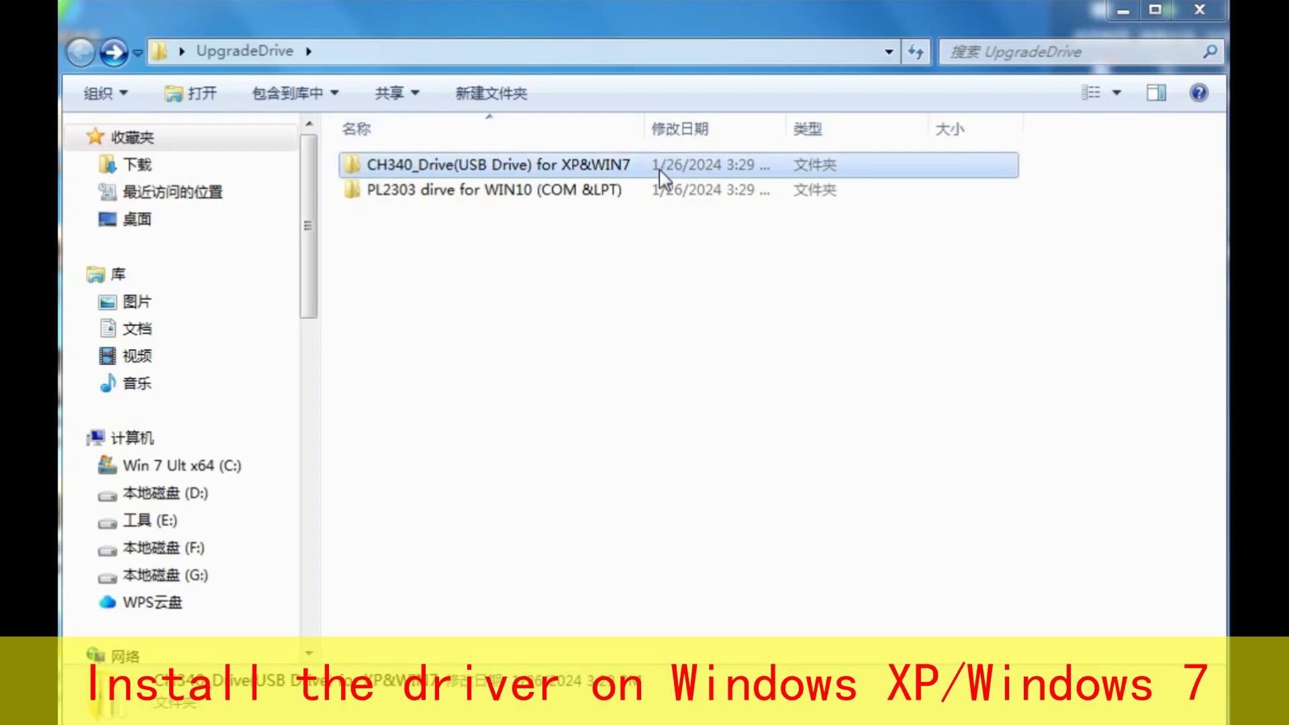
double_click(639, 168)
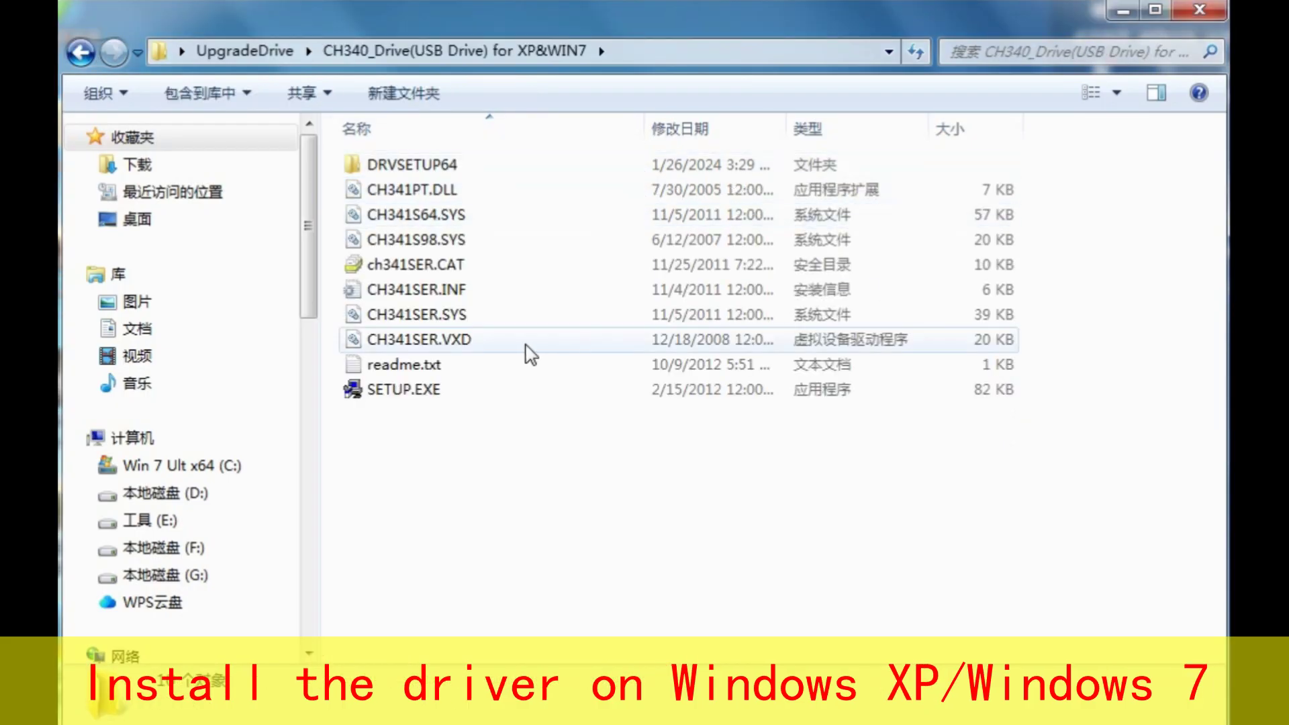
double_click(478, 396)
click(463, 330)
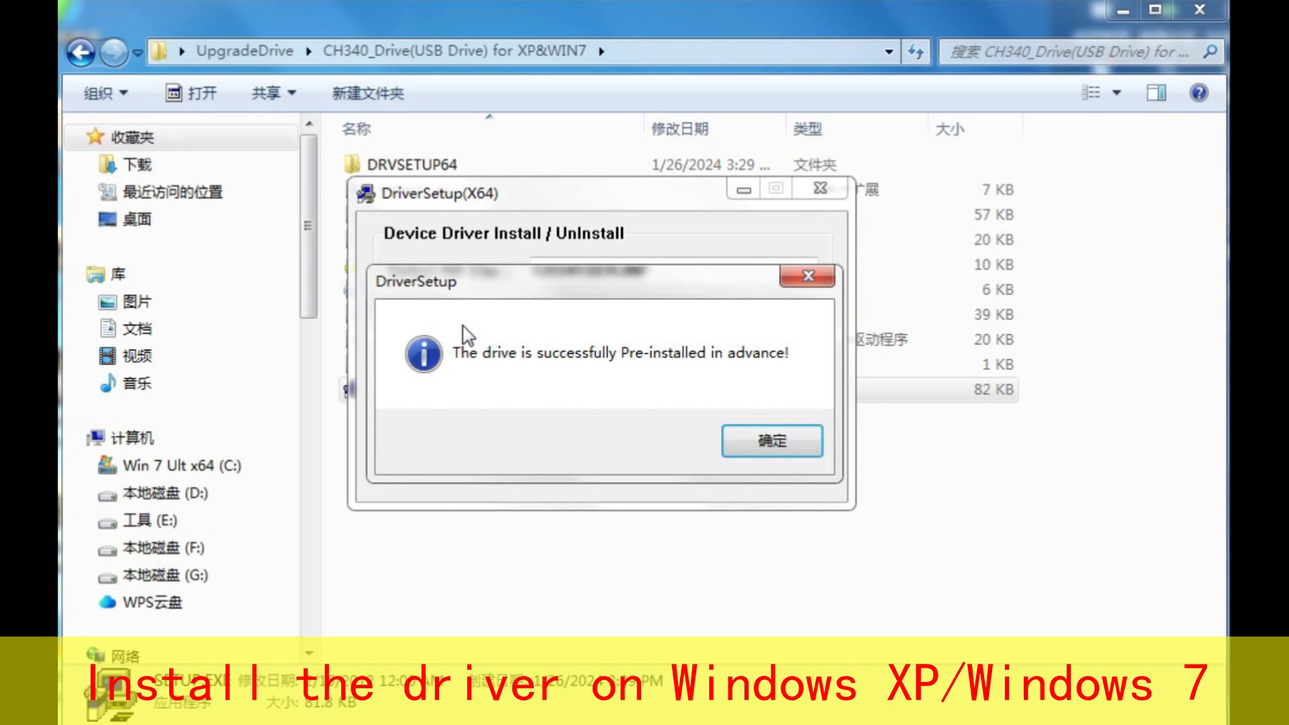
click(781, 445)
click(819, 189)
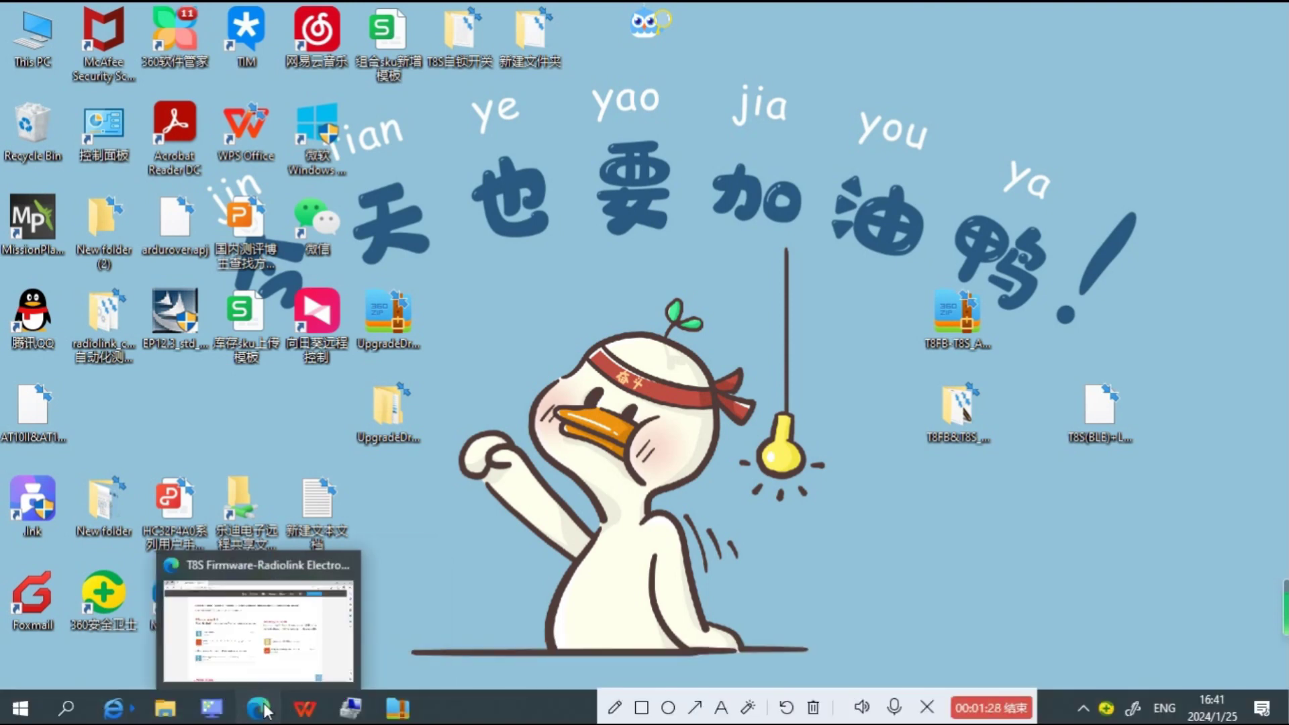
- Bring back the T8S firmware page, scroll to the Firmware Upgrade Tool downloads, then minimize Edge
click(258, 708)
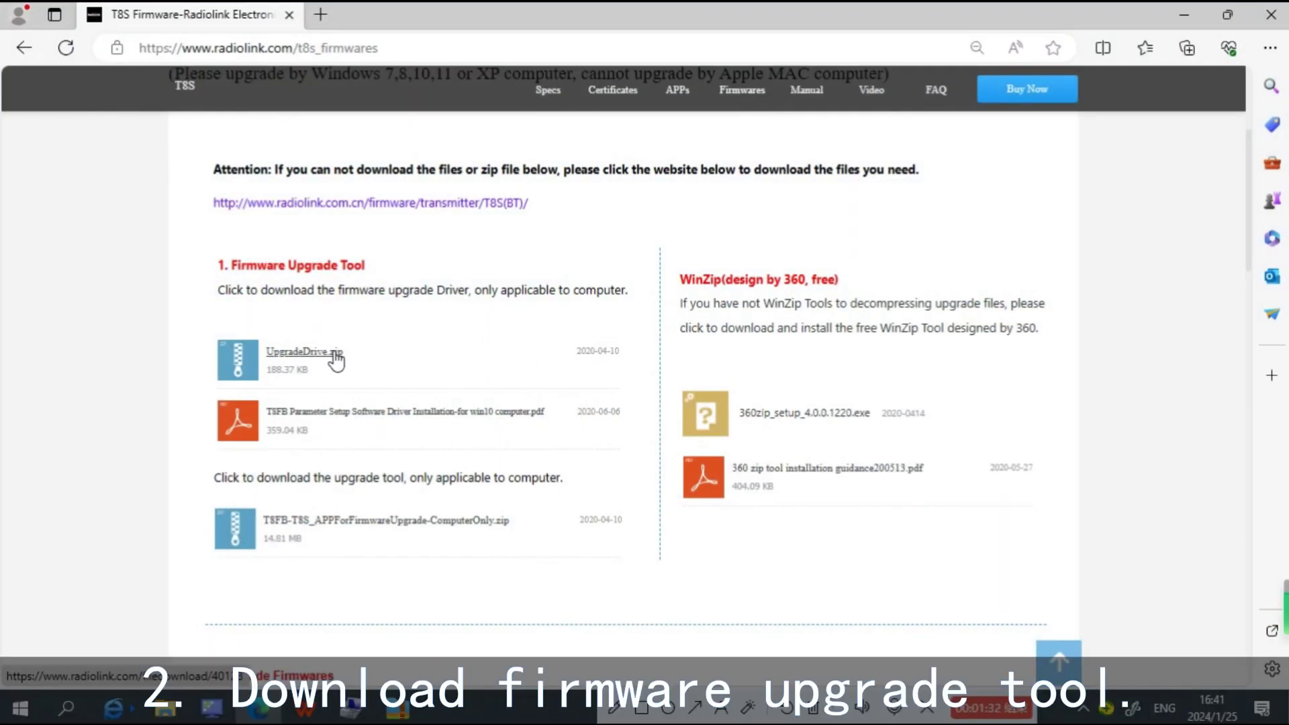
scroll(336, 361, down, 1)
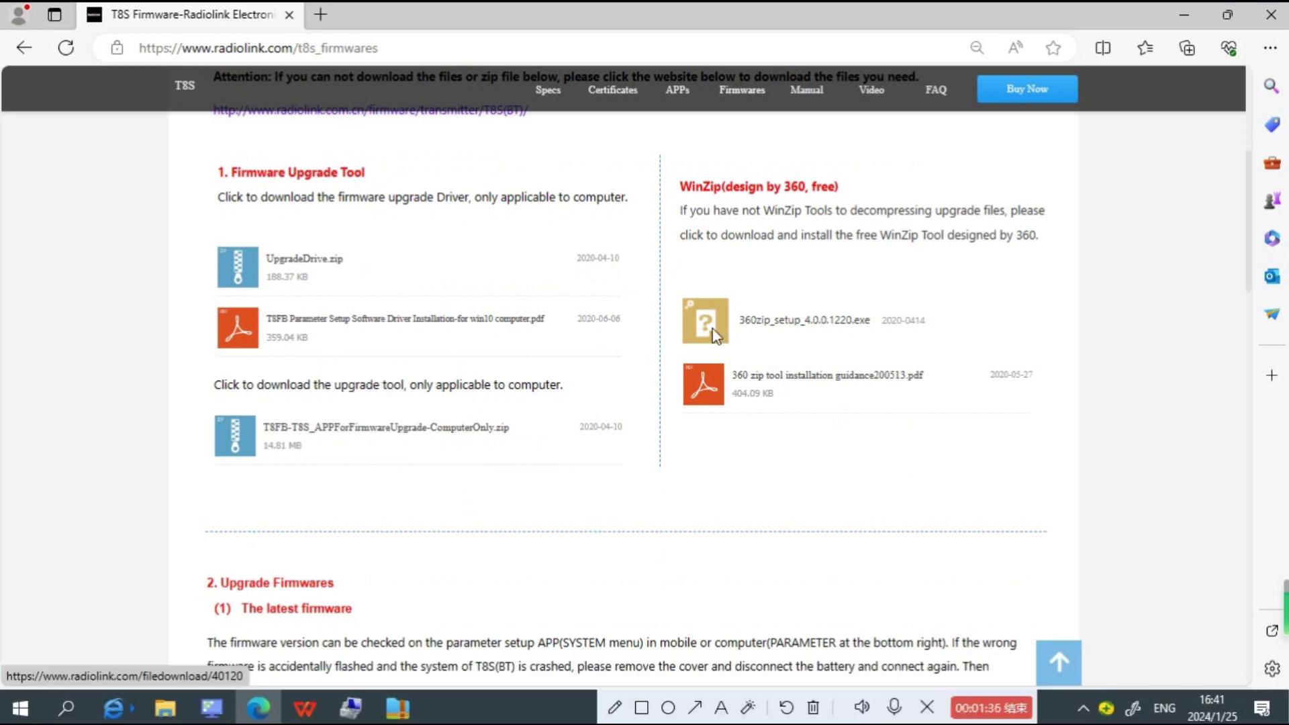
click(1183, 14)
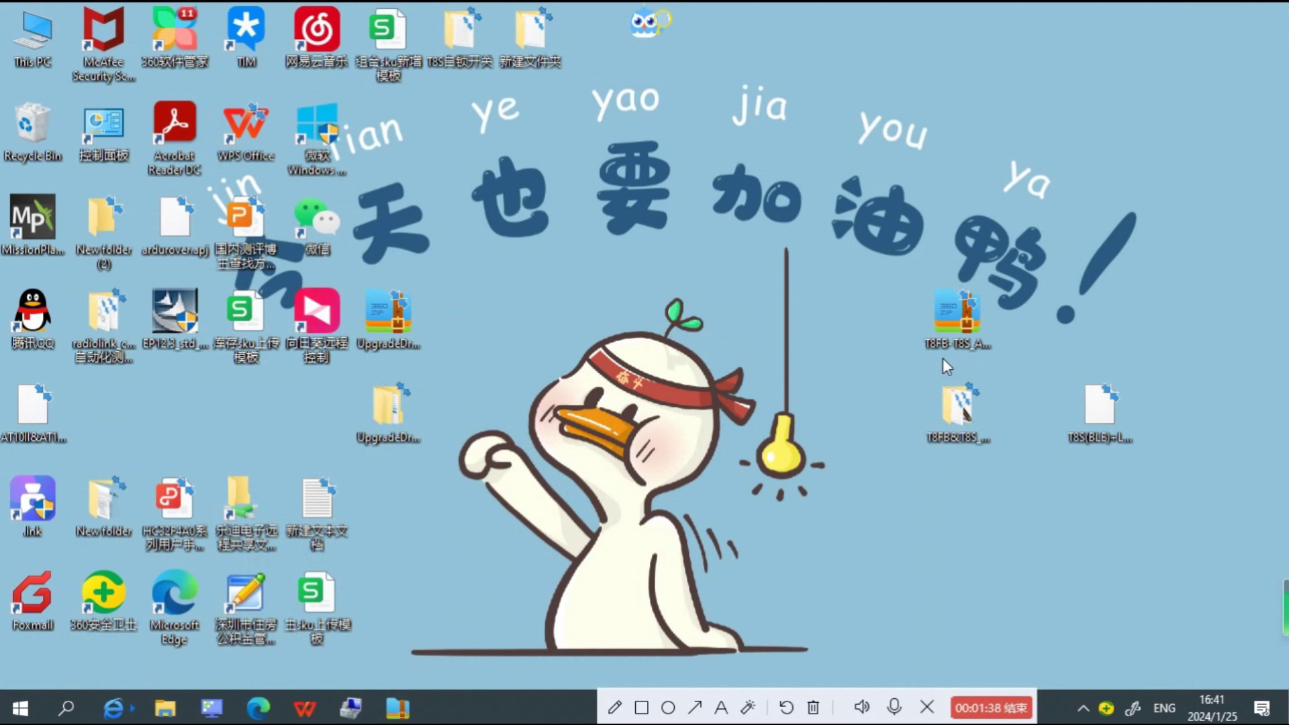
- Open the T8FB&T8S_APPForFirmwareUpgrade-ComputerOnly folder, launch the upgrade tool, and try Connect
click(954, 418)
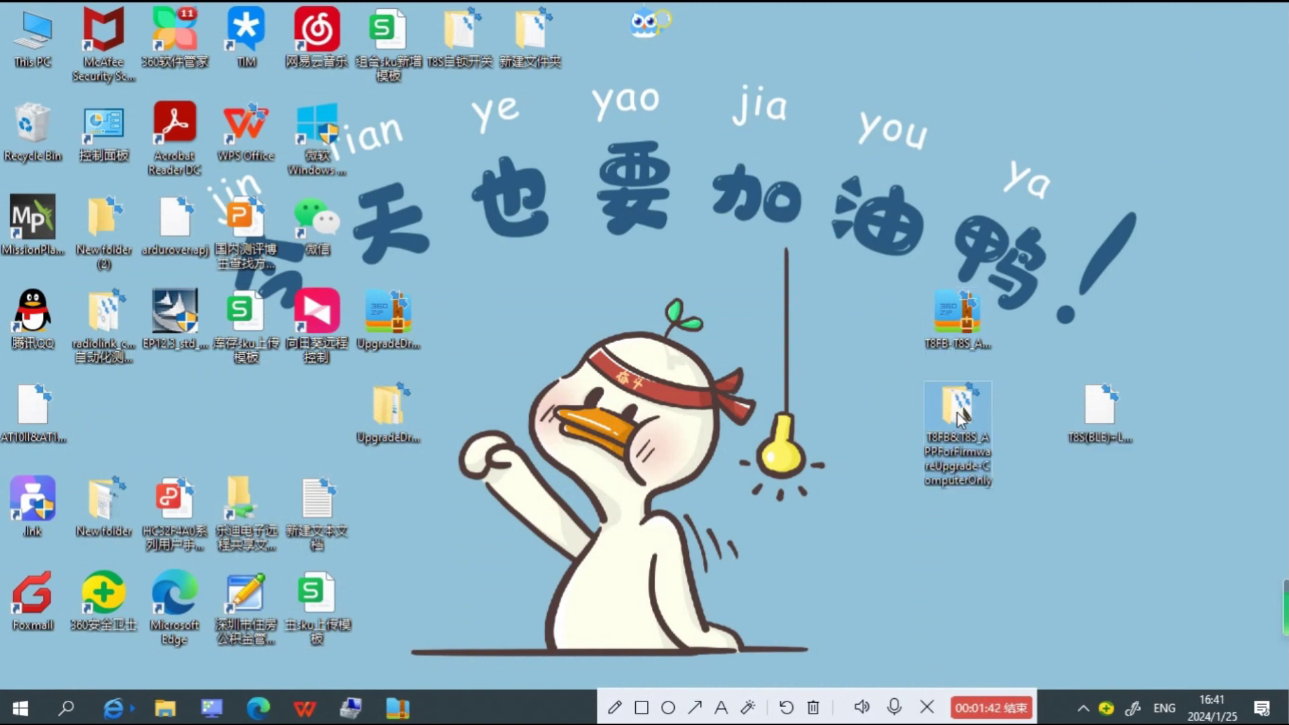
double_click(956, 412)
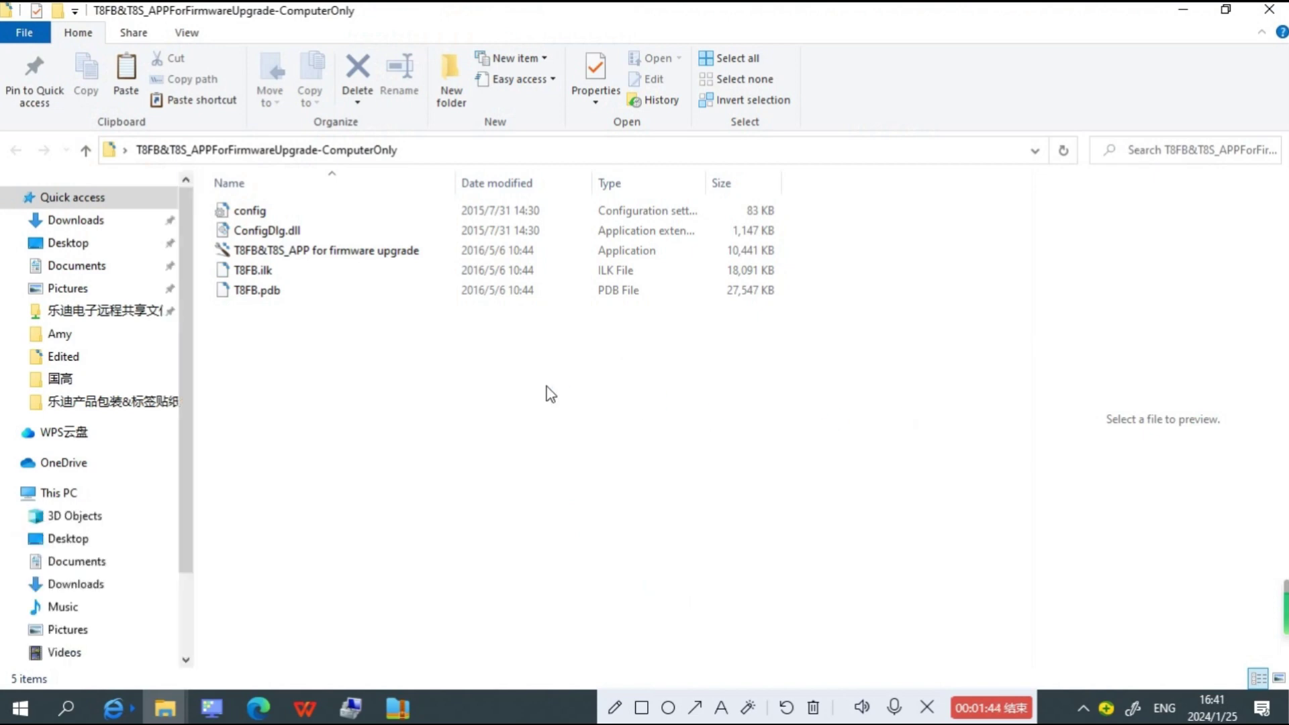
click(348, 250)
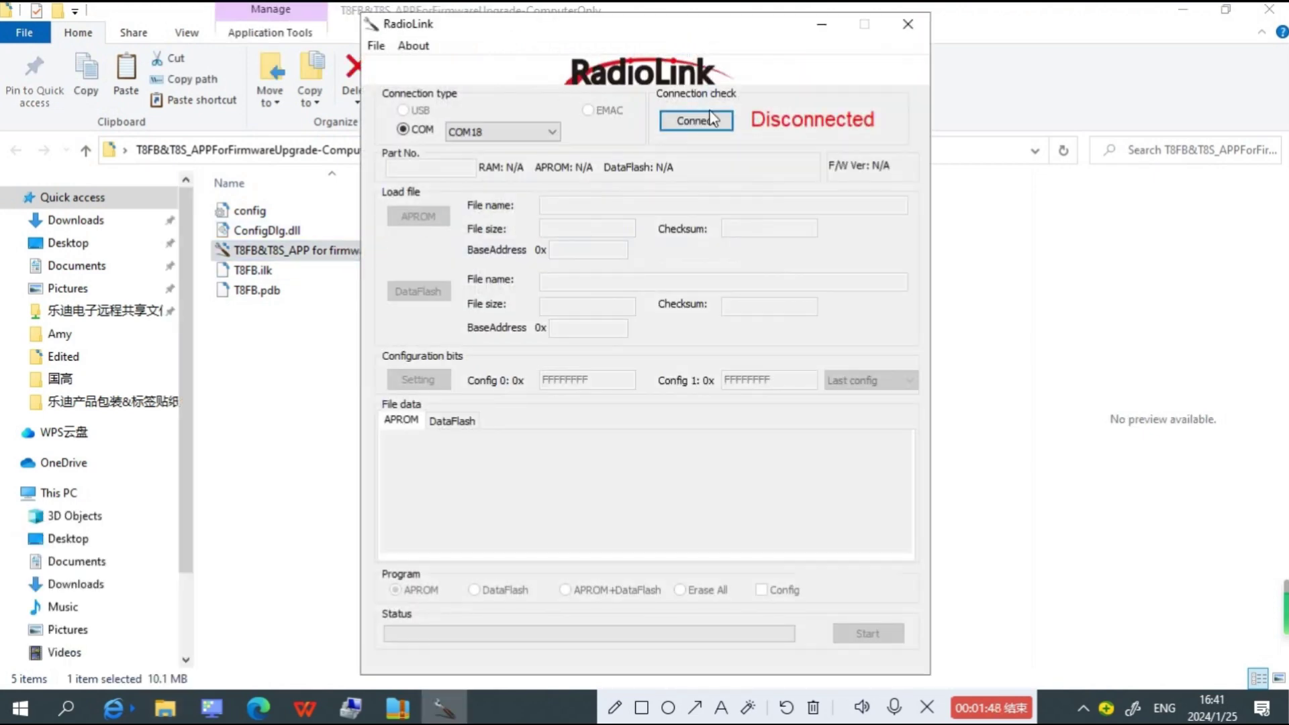
click(713, 119)
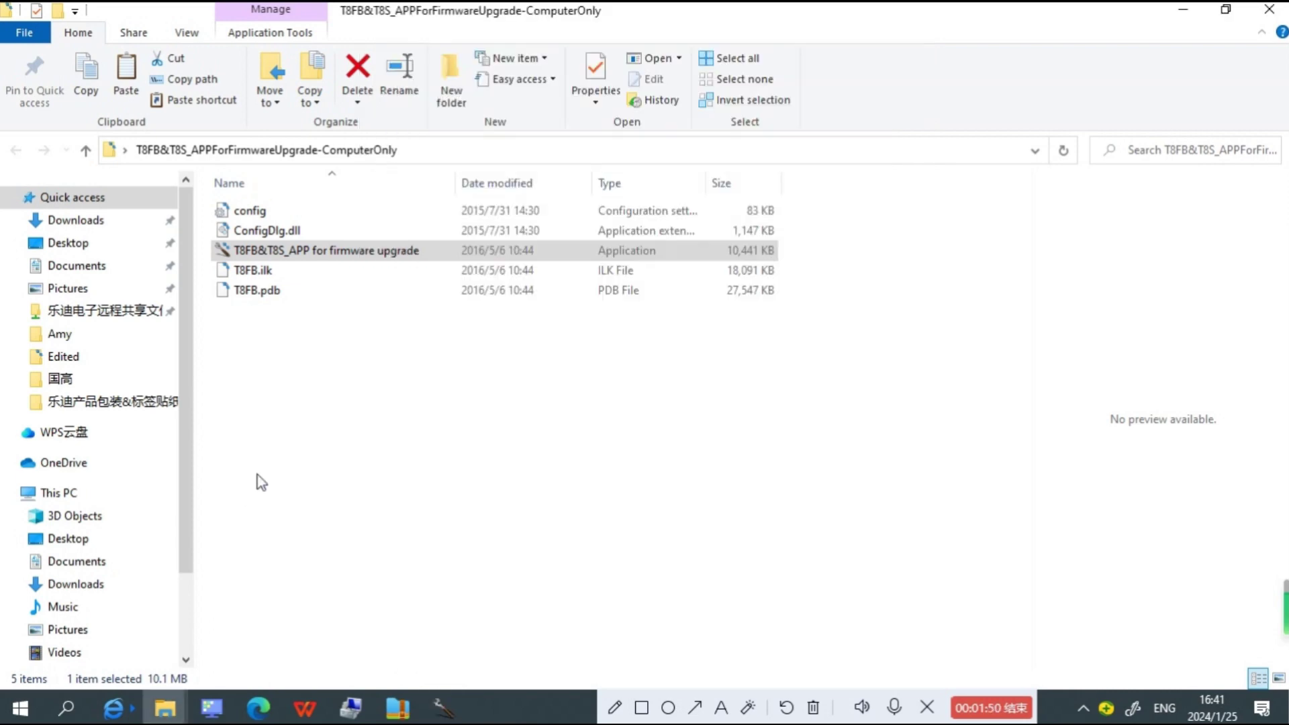
- Check the V846 firmware listing under 2. Upgrade Firmwares, then minimize Edge and File Explorer
click(272, 710)
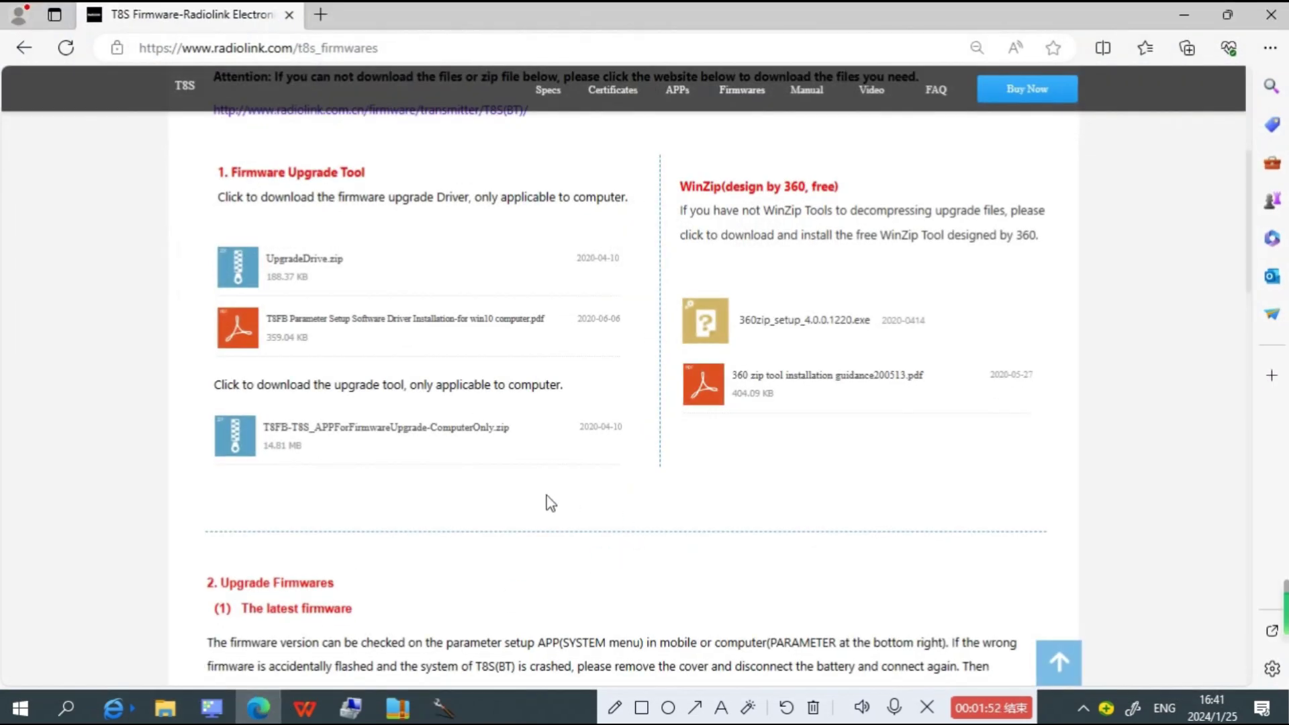
scroll(550, 500, down, 5)
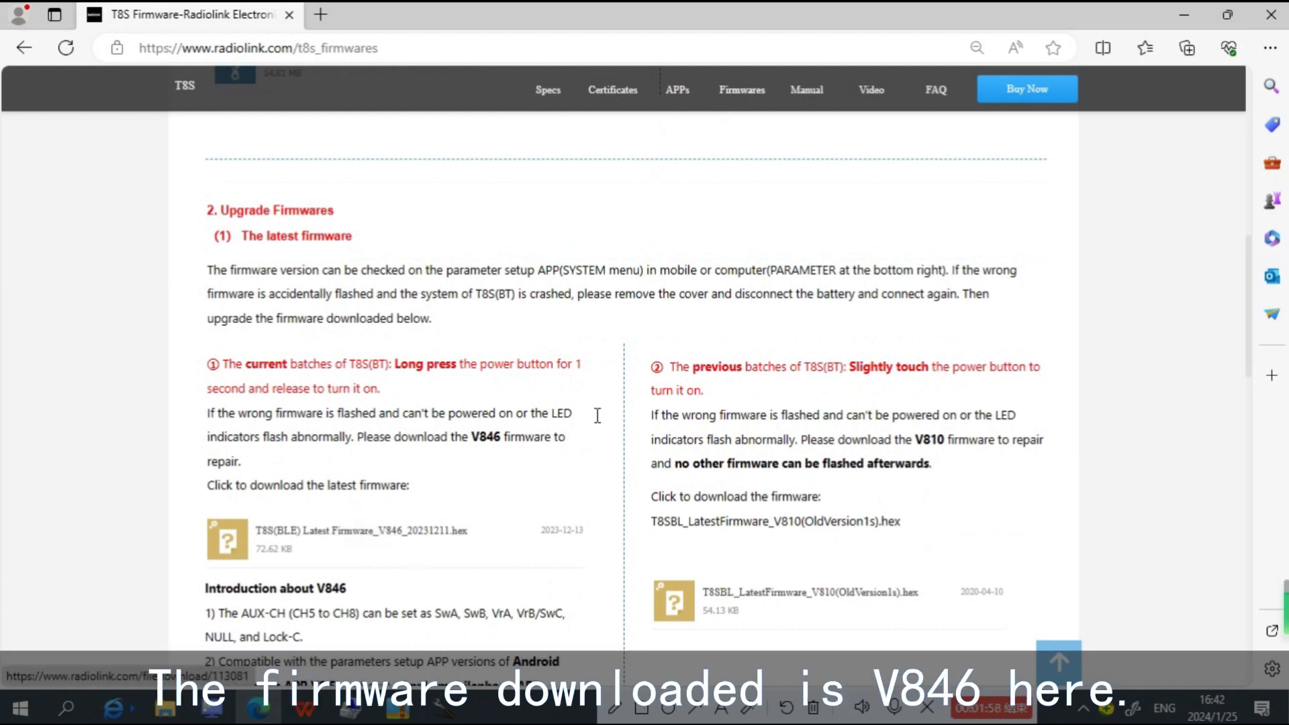
click(1193, 21)
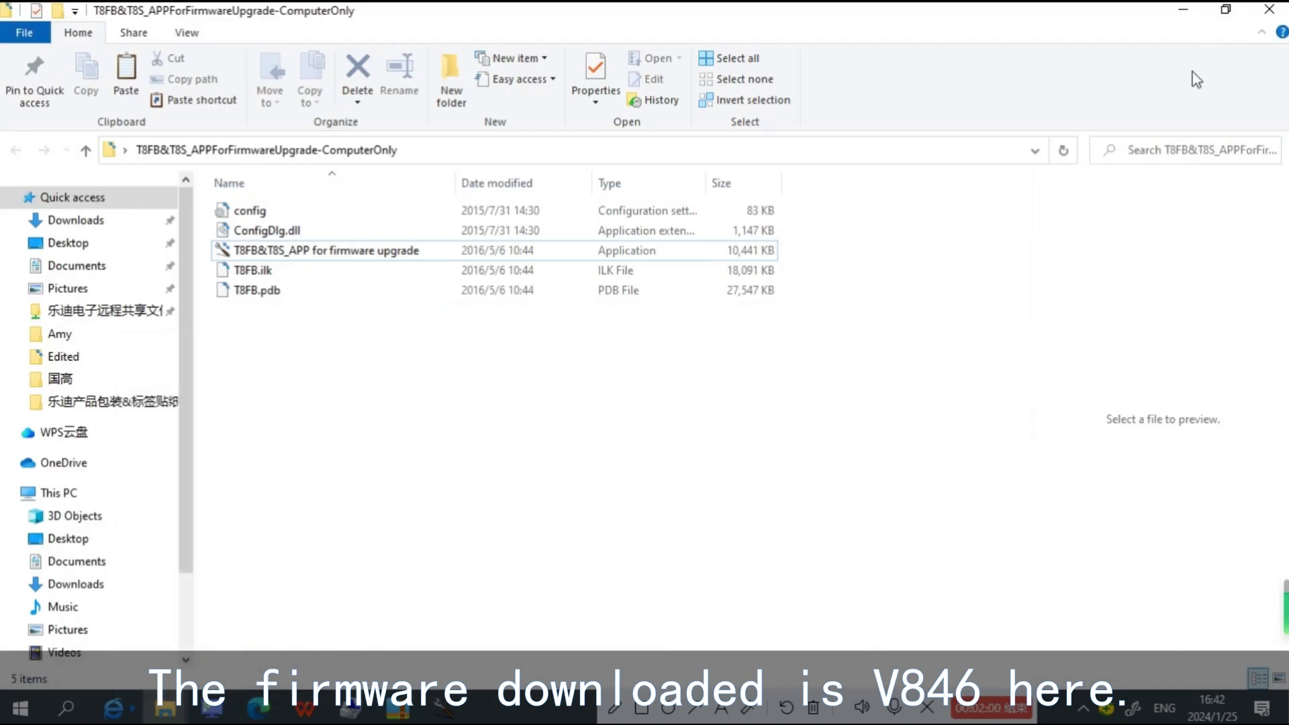
click(1182, 11)
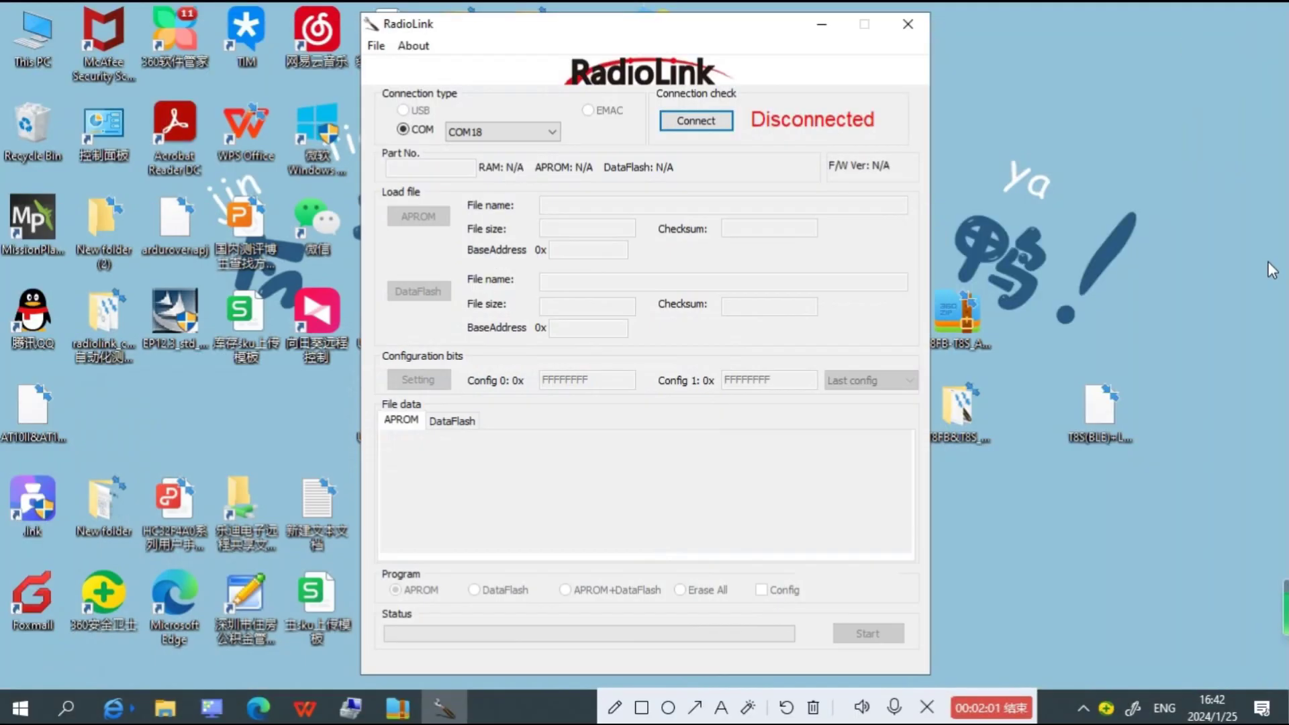
- Connect the upgrade tool to the T8S on COM18, reading part NUC029LAN and F/W Ver 2.4
click(1110, 421)
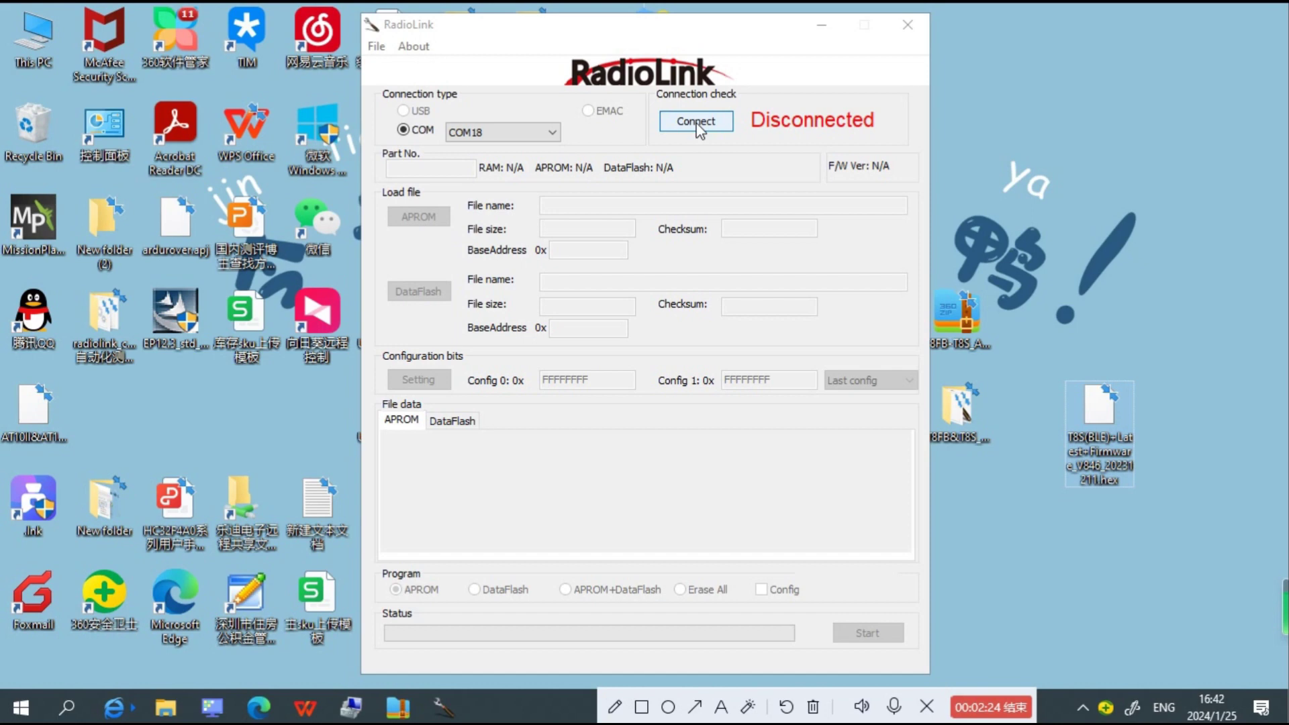
click(551, 132)
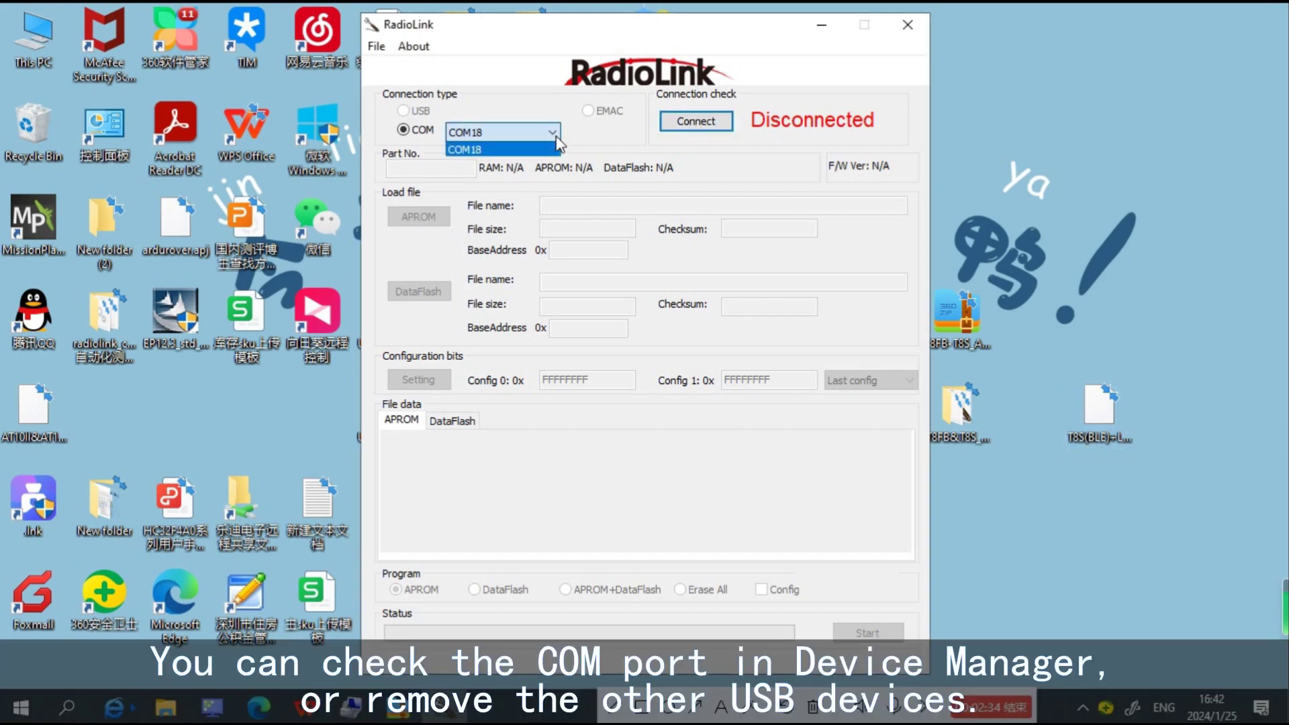
click(553, 134)
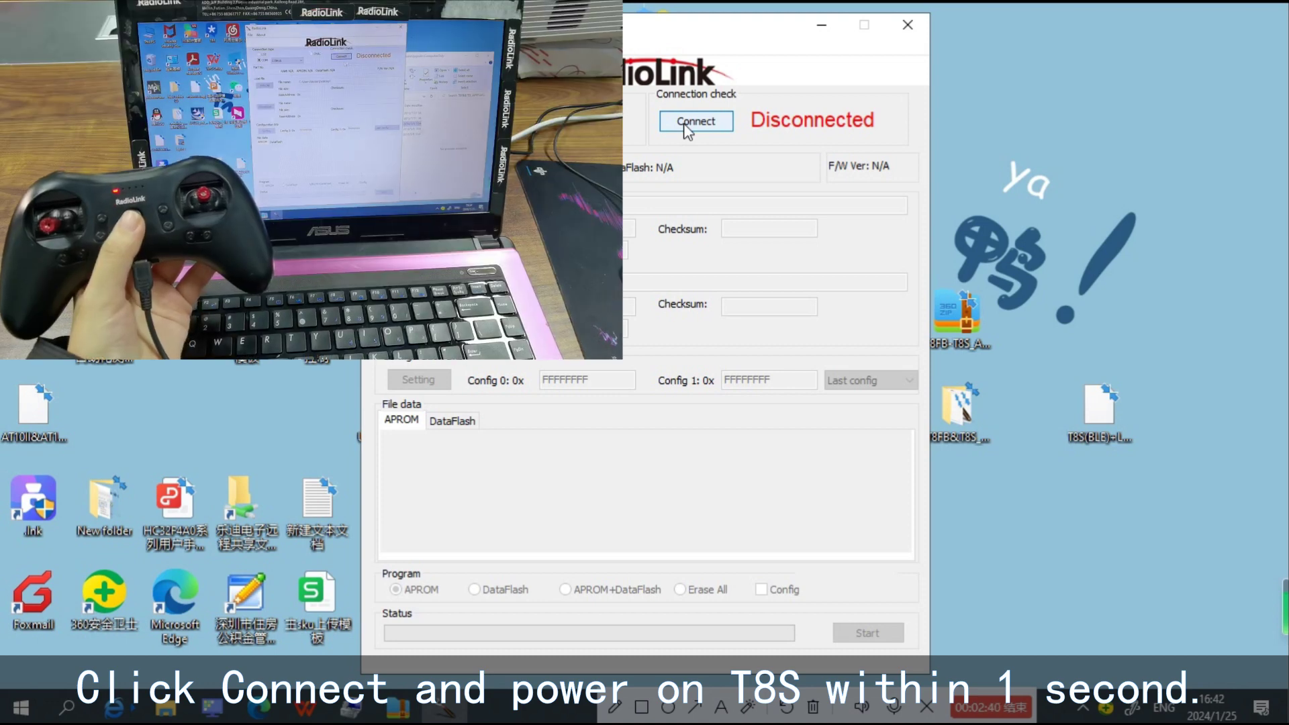
click(686, 125)
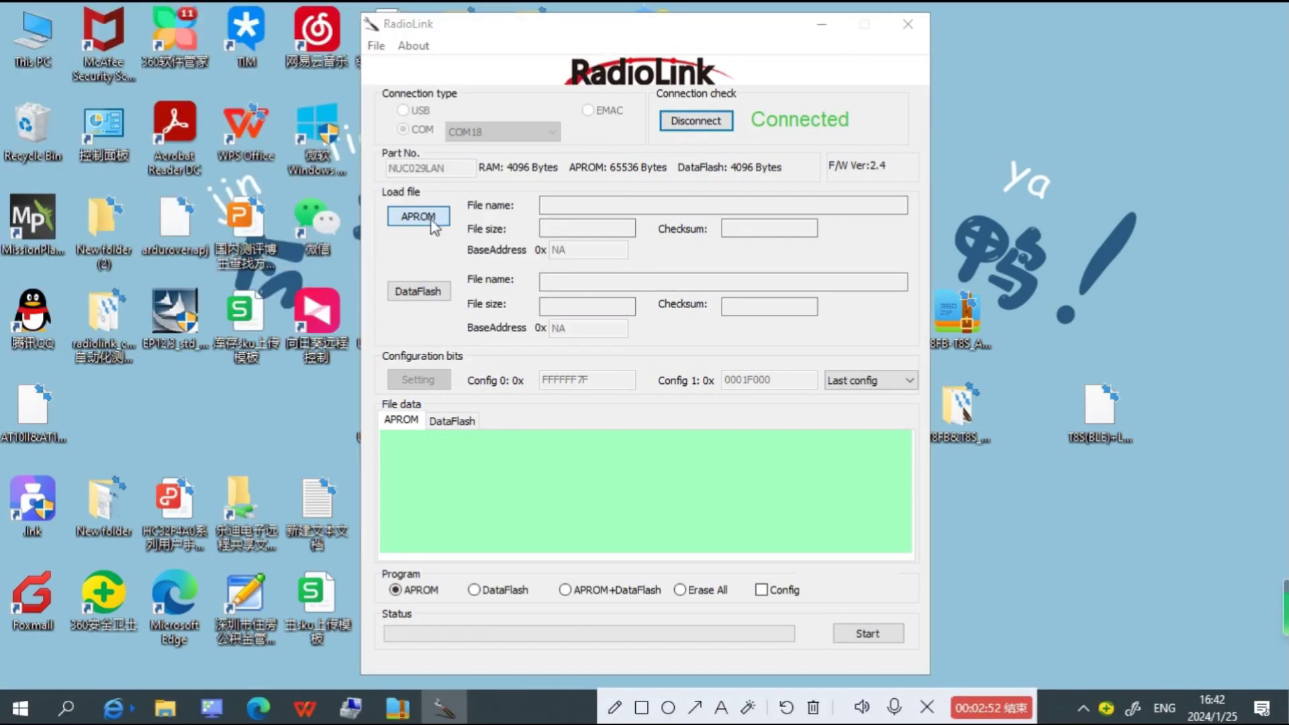
- Load T8S(BLE)+Latest+Firmware_V846_20231211.hex from the Desktop as APROM (26420 bytes, checksum 0xA428)
click(429, 217)
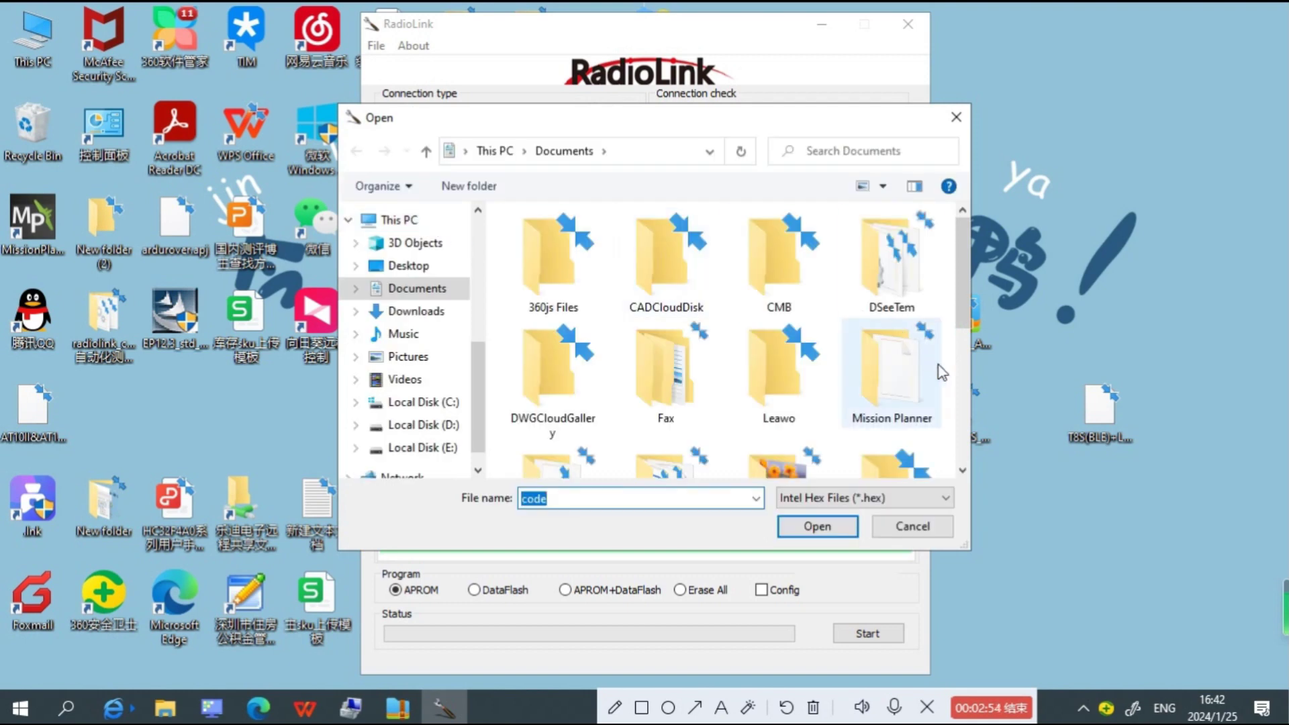
click(430, 269)
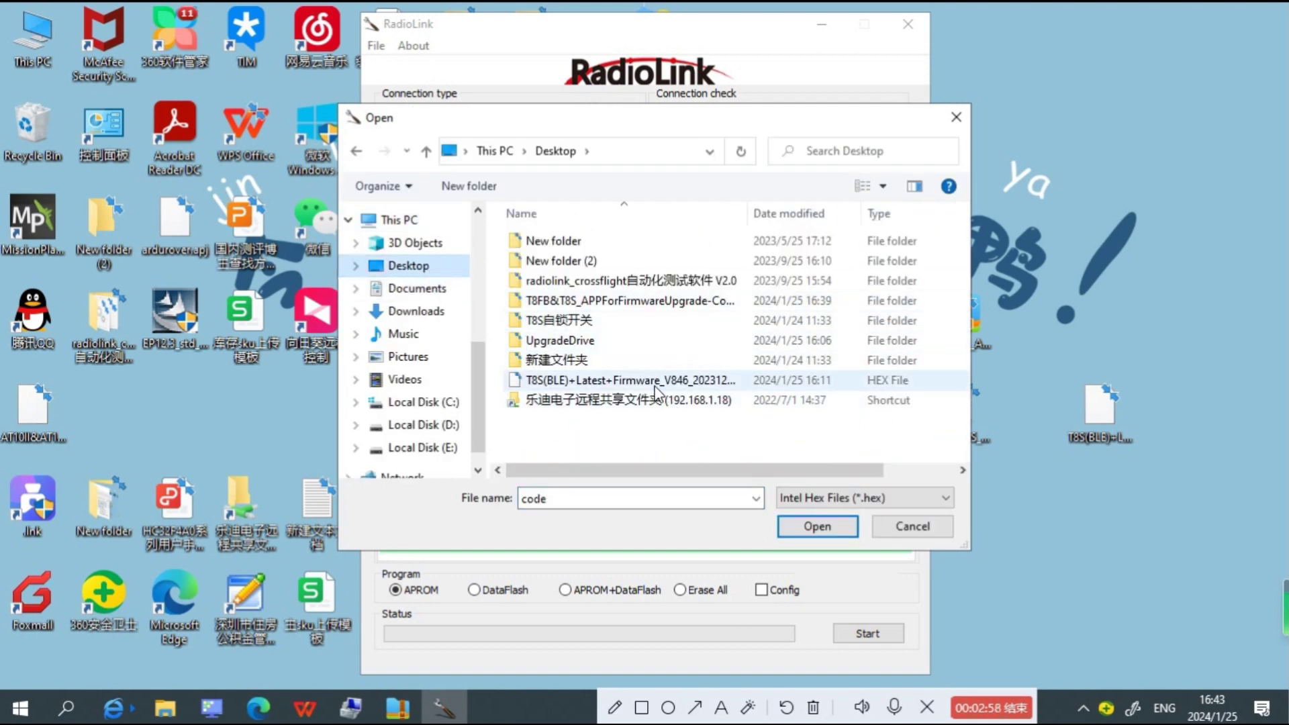
click(652, 387)
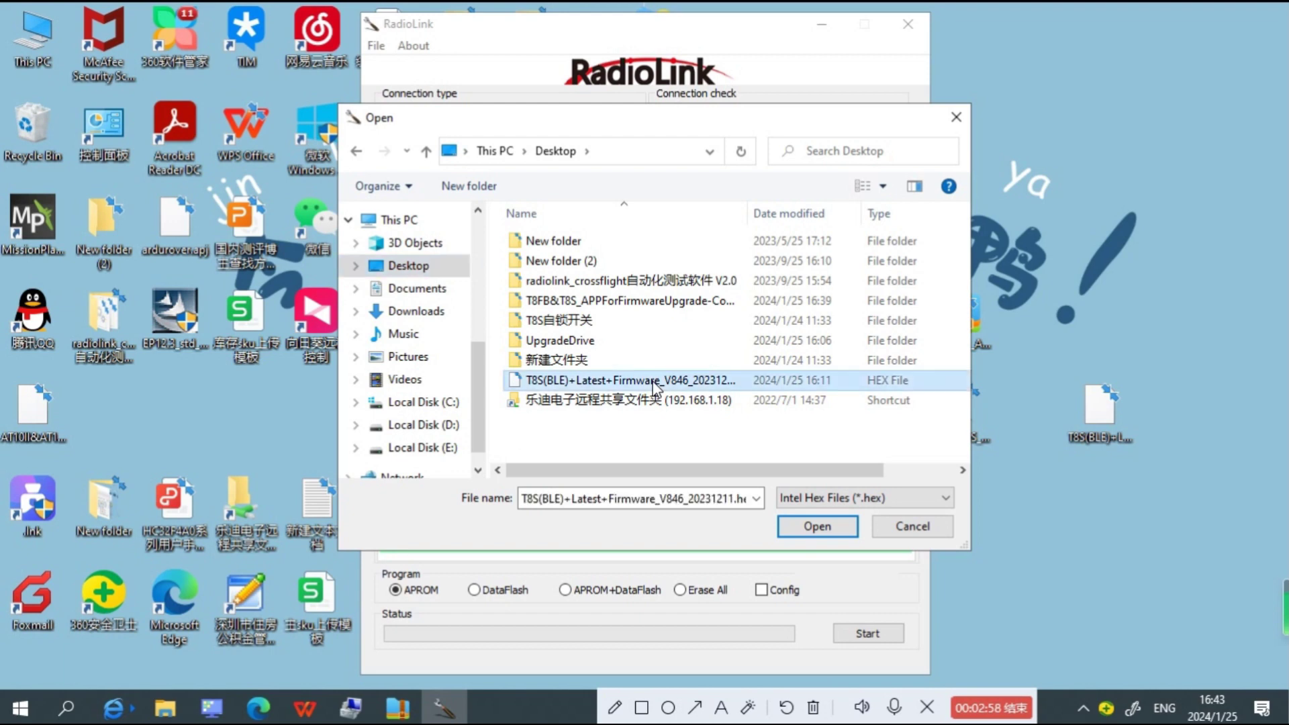
click(817, 527)
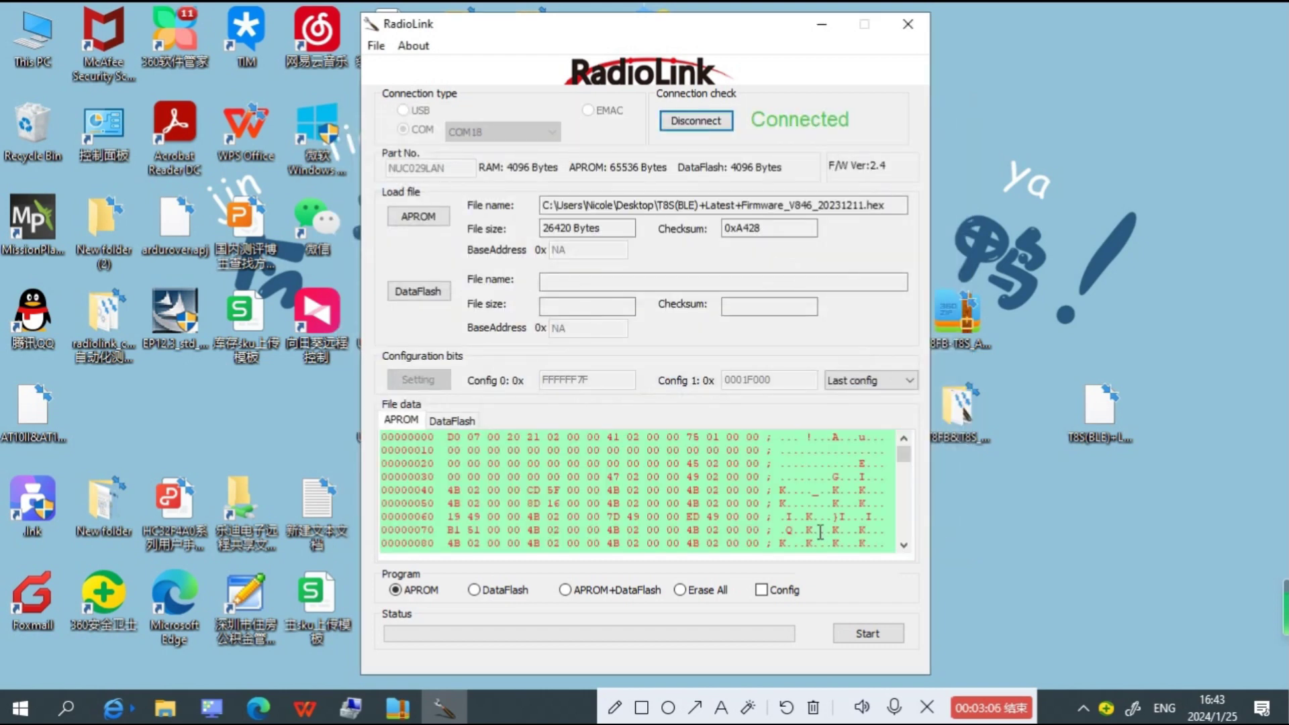
- Flash the V846 firmware to APROM until PASS appears, then disconnect the T8S
click(867, 634)
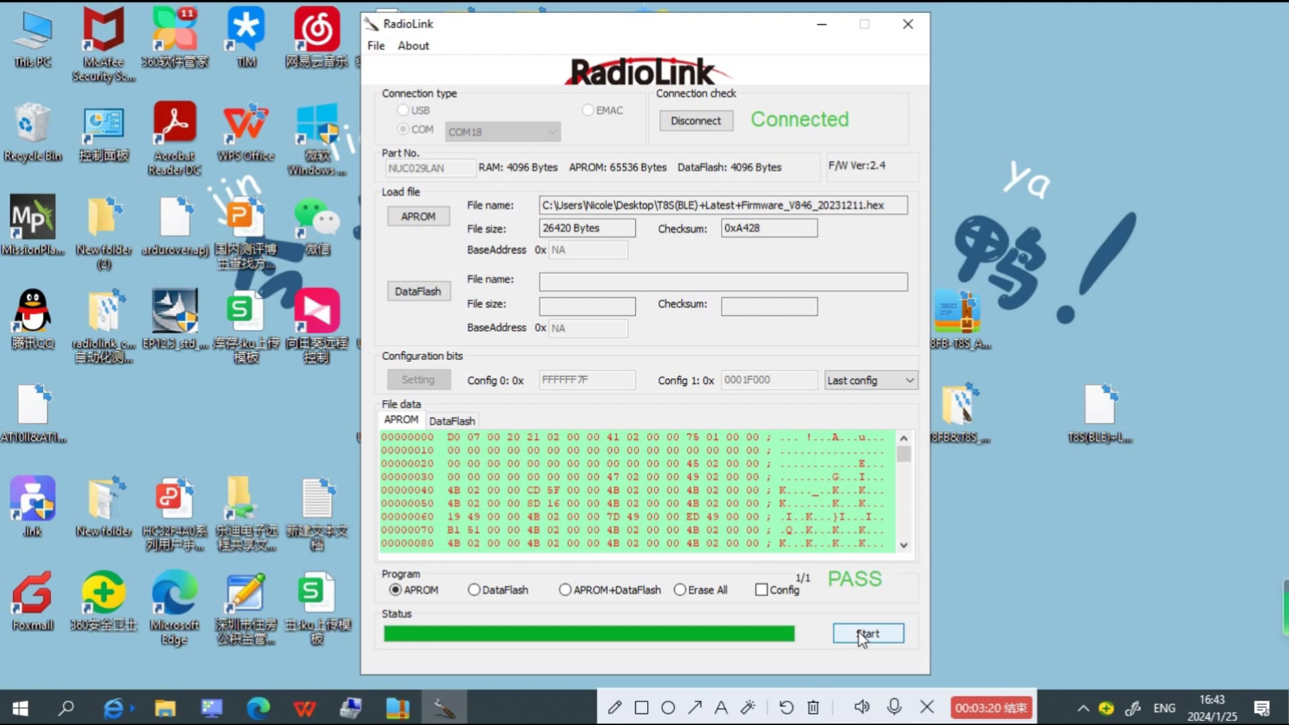
click(720, 123)
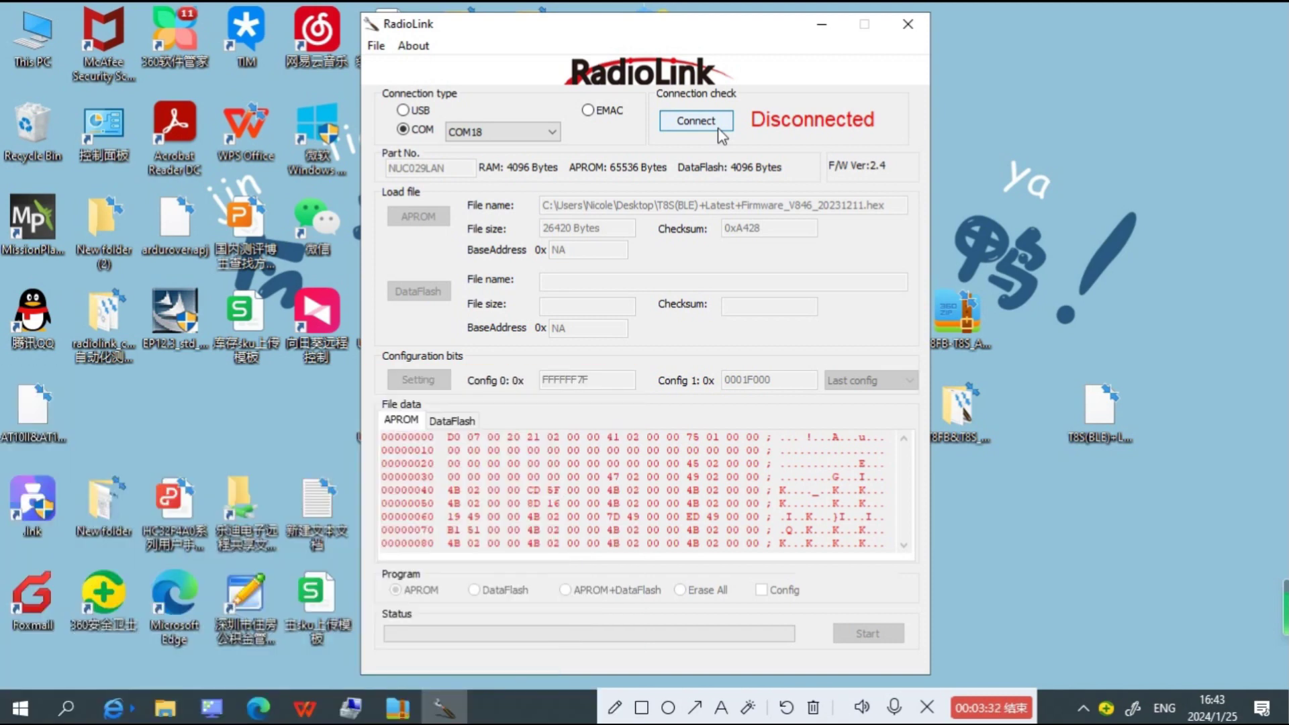
click(722, 131)
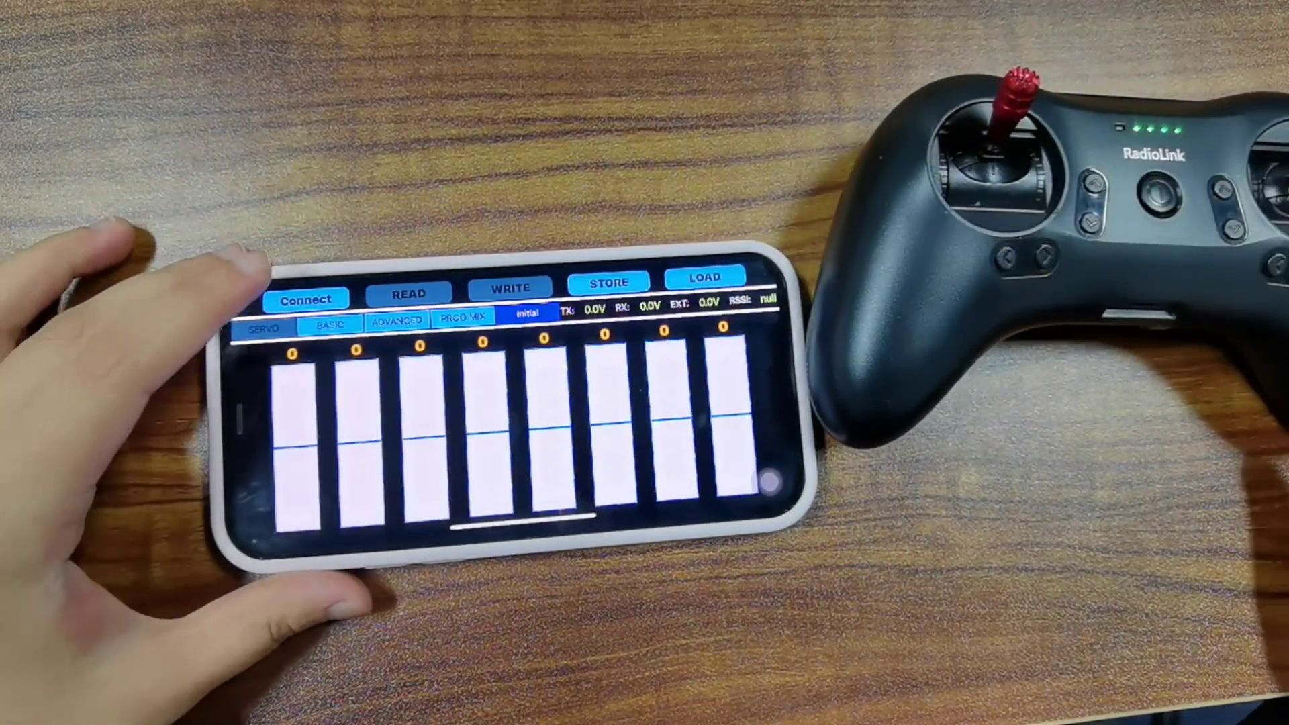
- Link the phone to the RadioLink T8S over Bluetooth so live channel values and TX 4.2V appear
click(305, 300)
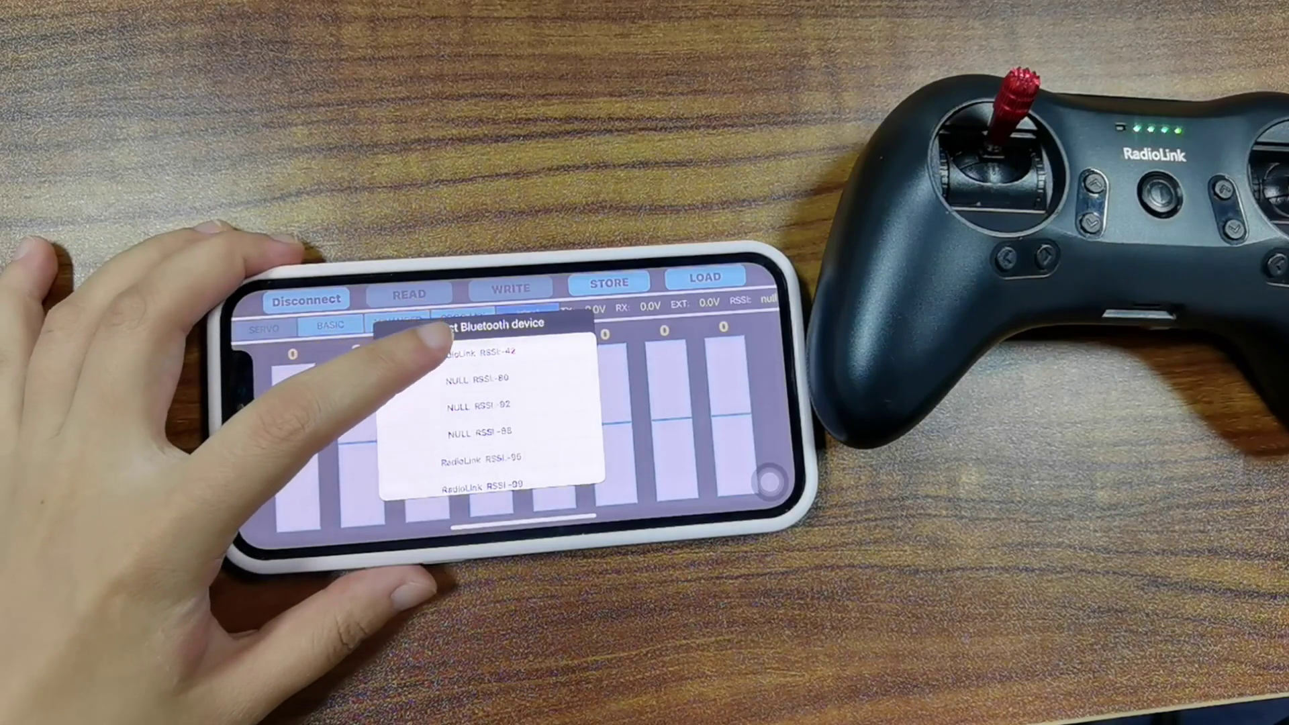
click(443, 345)
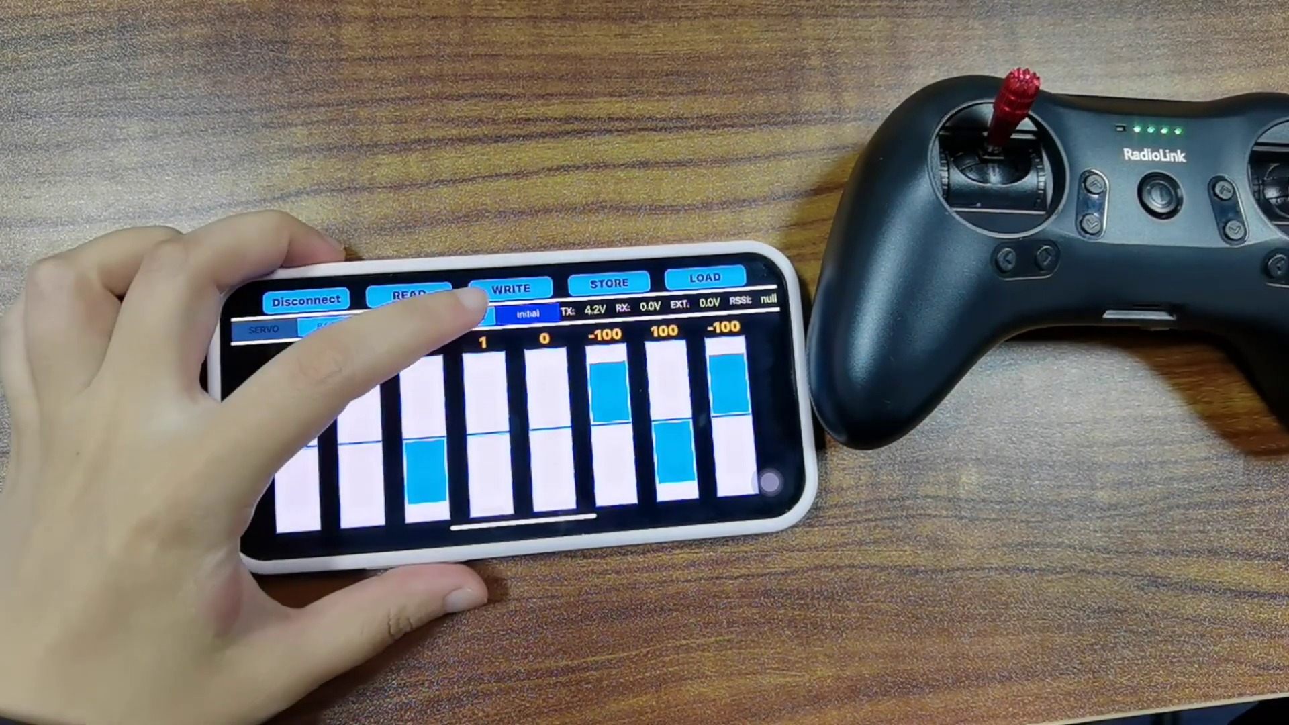
- Go through PROG MIX to the SYSTEM page to read the FIRMWARE VER under VERSION
click(463, 317)
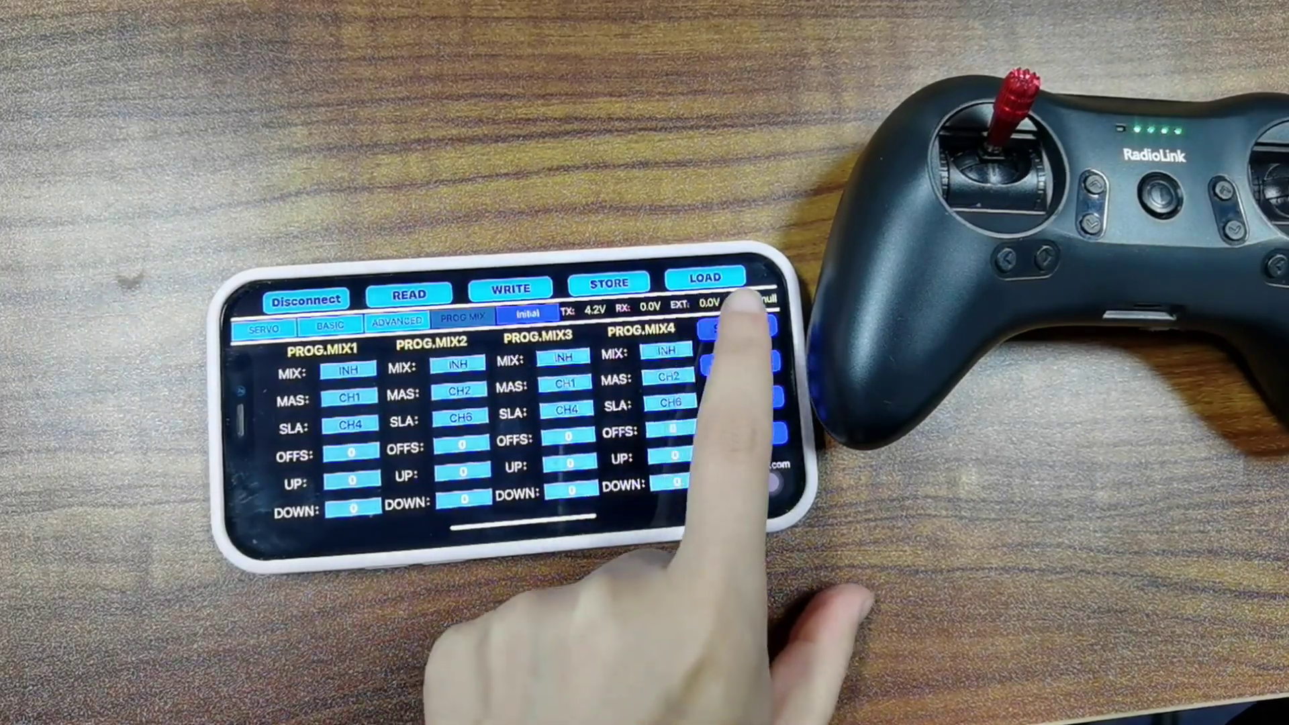
click(736, 326)
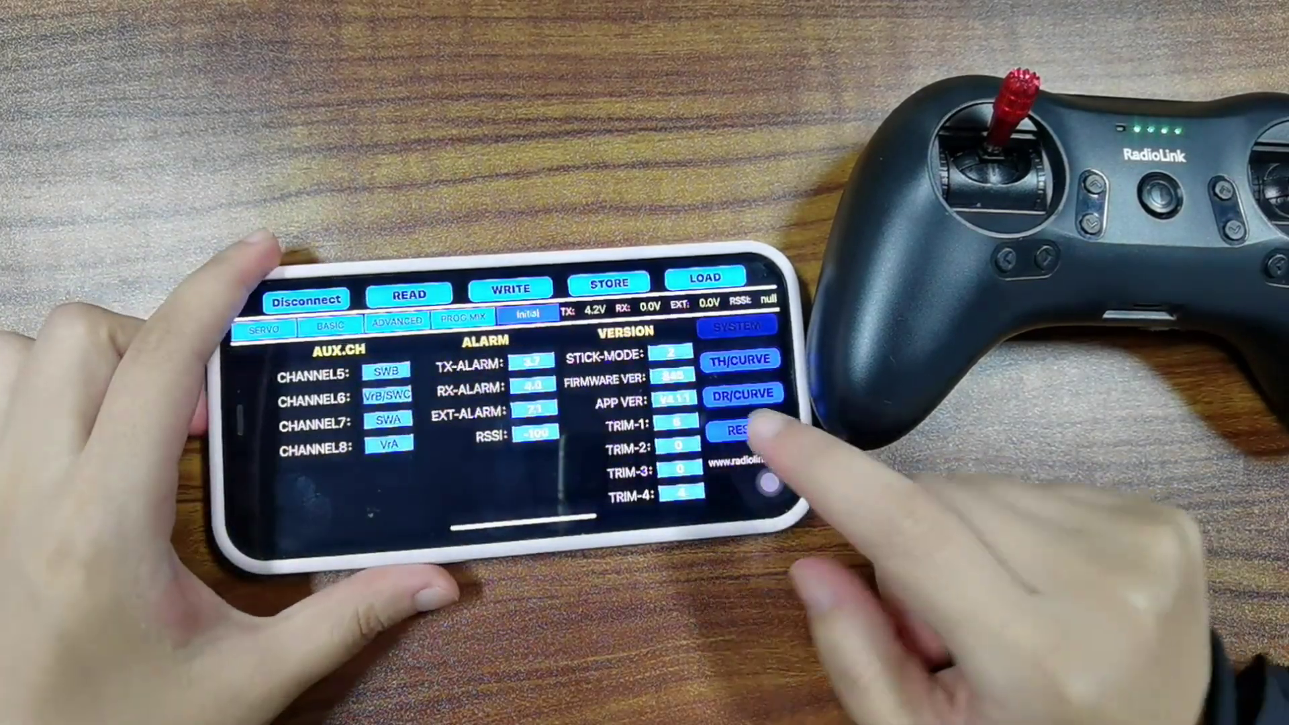